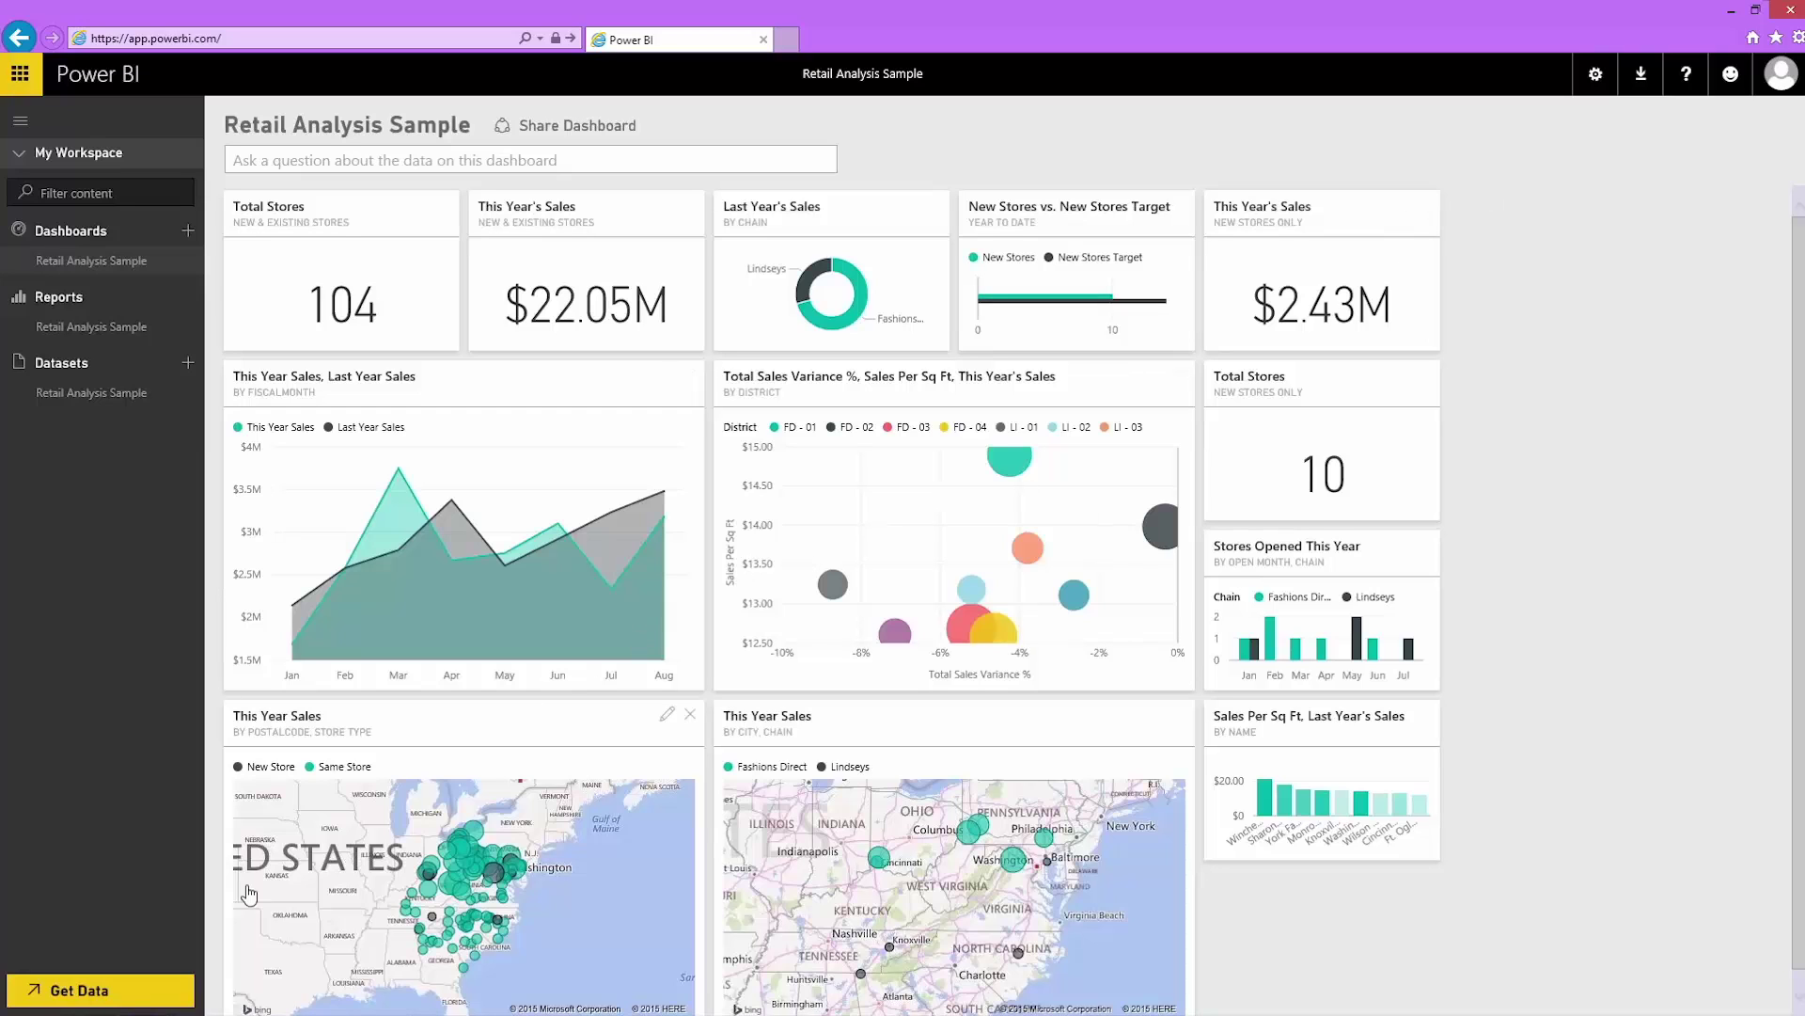
Step: Choose the QuickBooks Online service connector with oAuth2 authentication and begin signing in to Intuit
{"action": "left_click", "coordinate": [131, 989]}
{"action": "left_click", "coordinate": [743, 573]}
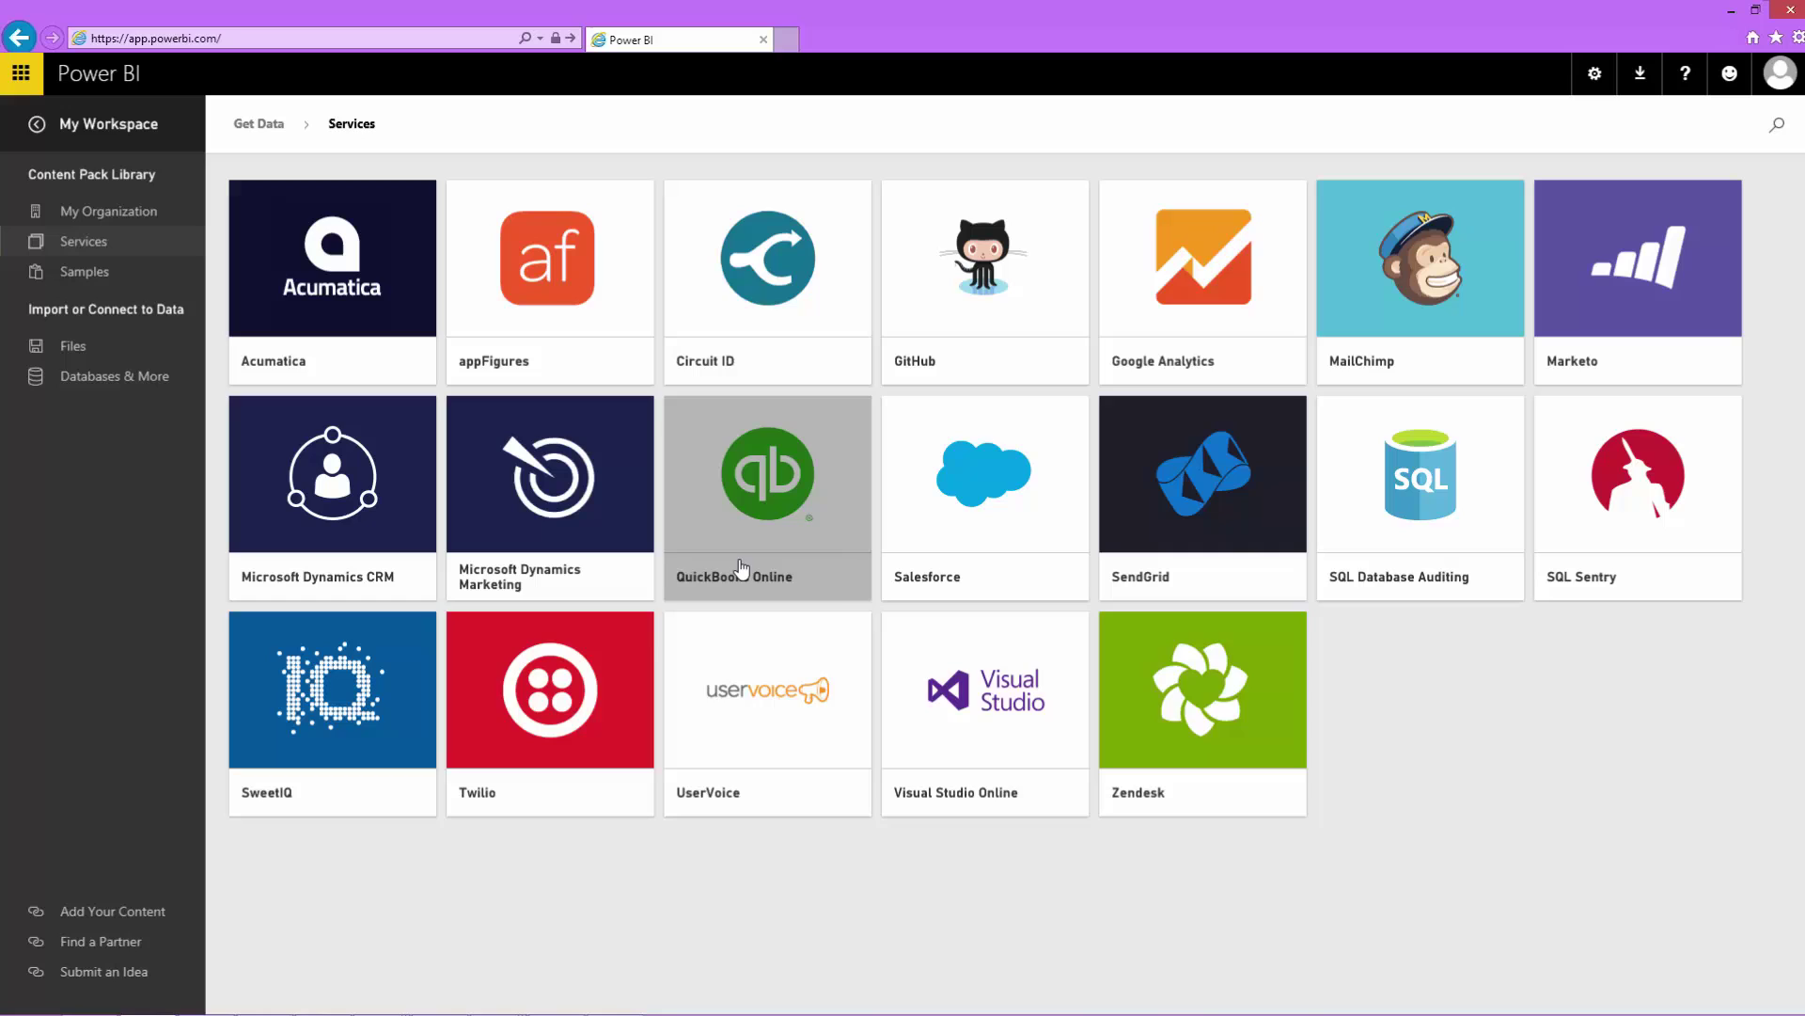
{"action": "left_click", "coordinate": [739, 575]}
{"action": "left_click", "coordinate": [1096, 738]}
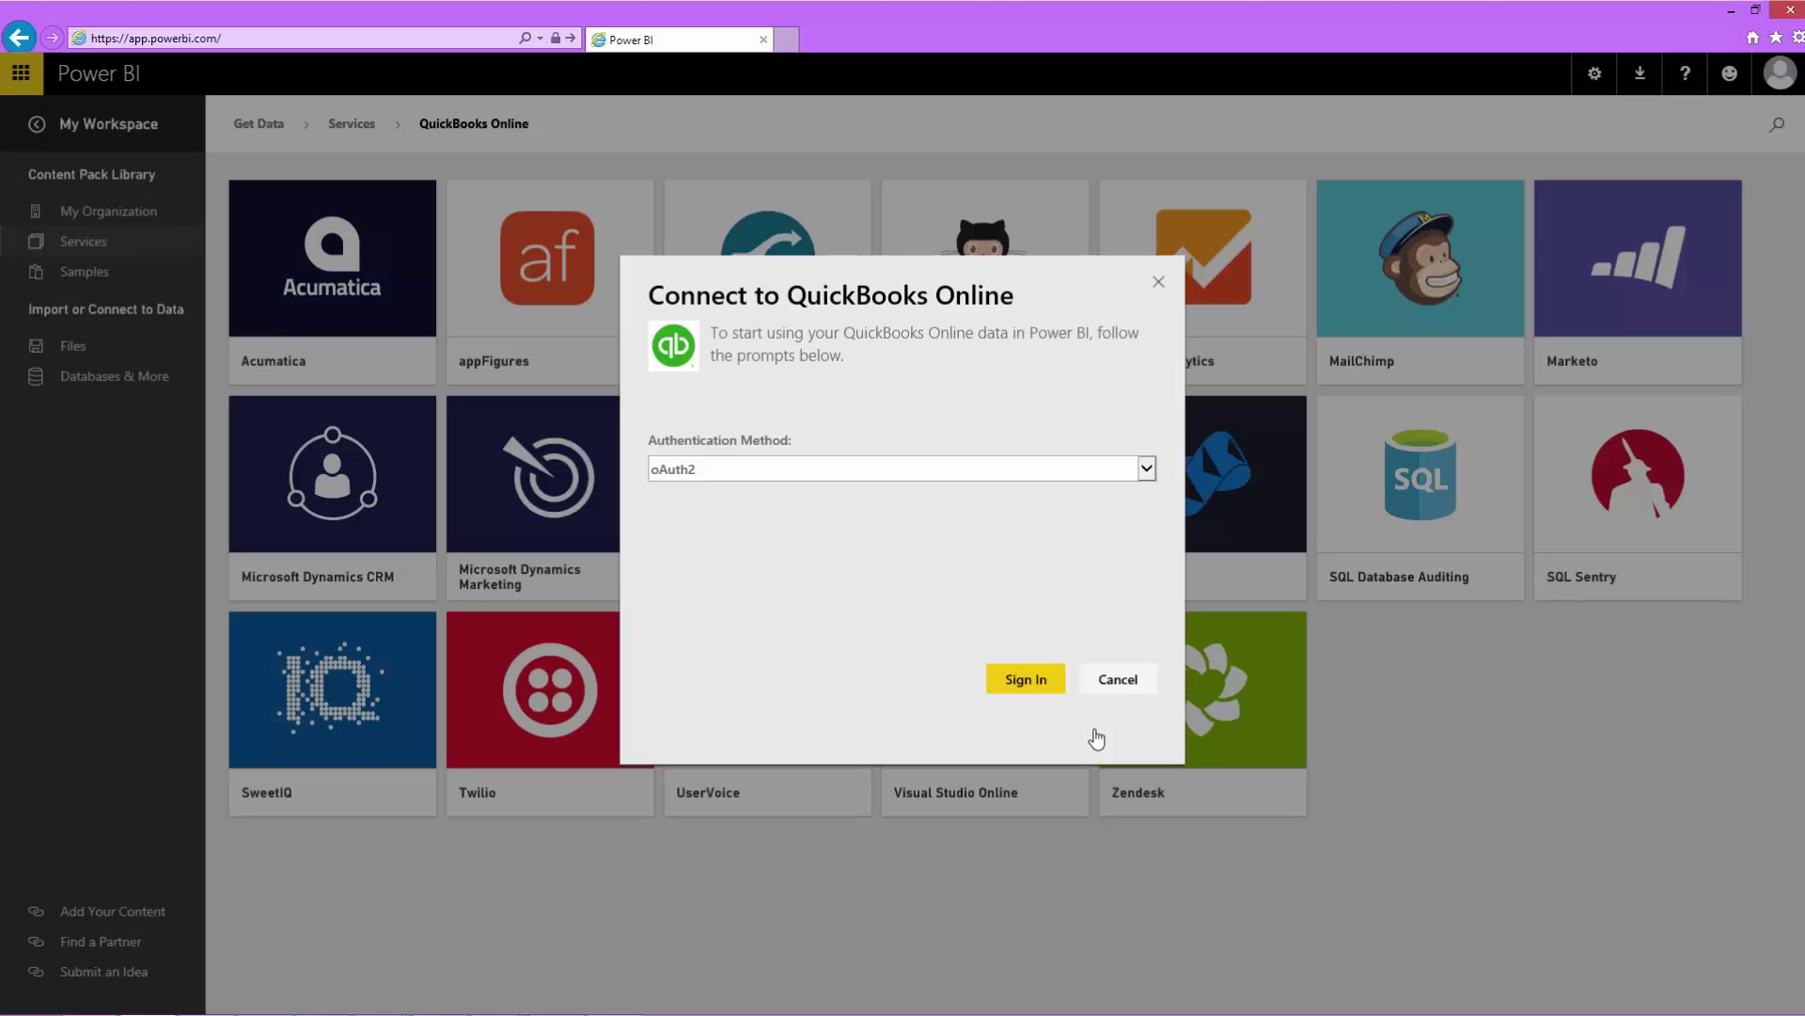
{"action": "left_click", "coordinate": [1038, 679]}
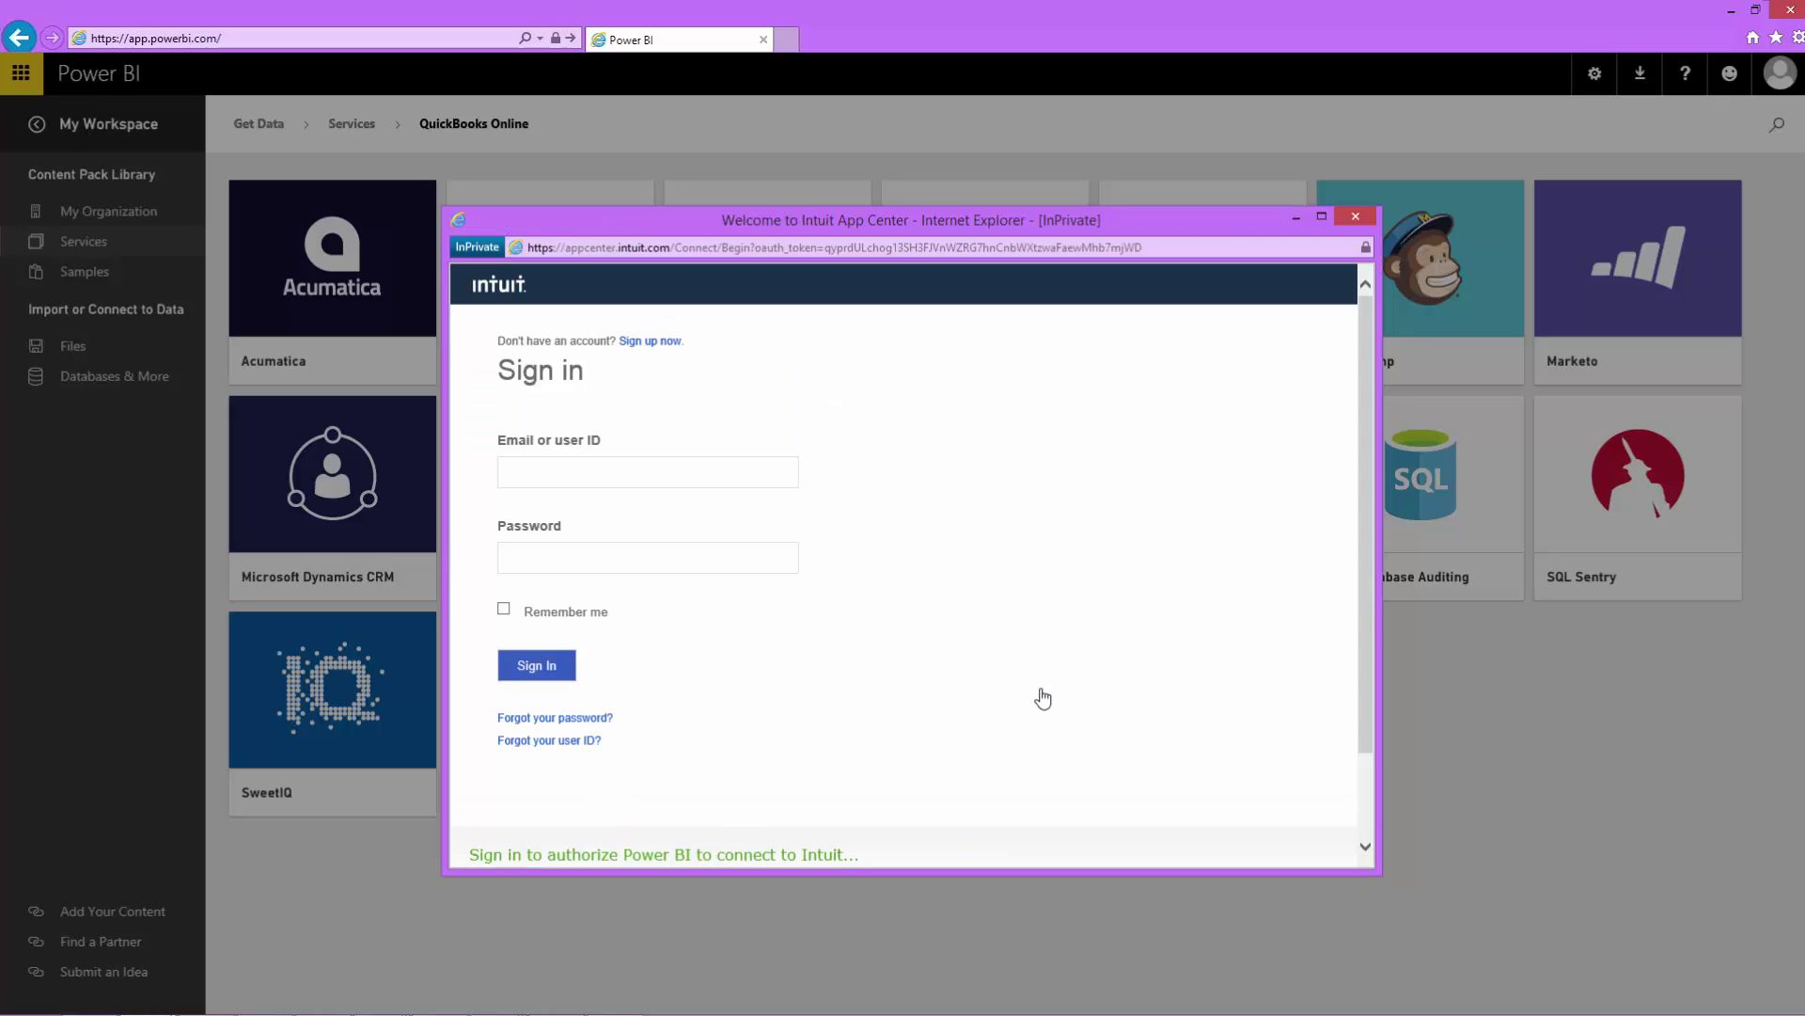
Step: Sign in with the Intuit user ID and password, then authorize sharing the Law Firm company's data
{"action": "left_click", "coordinate": [634, 480]}
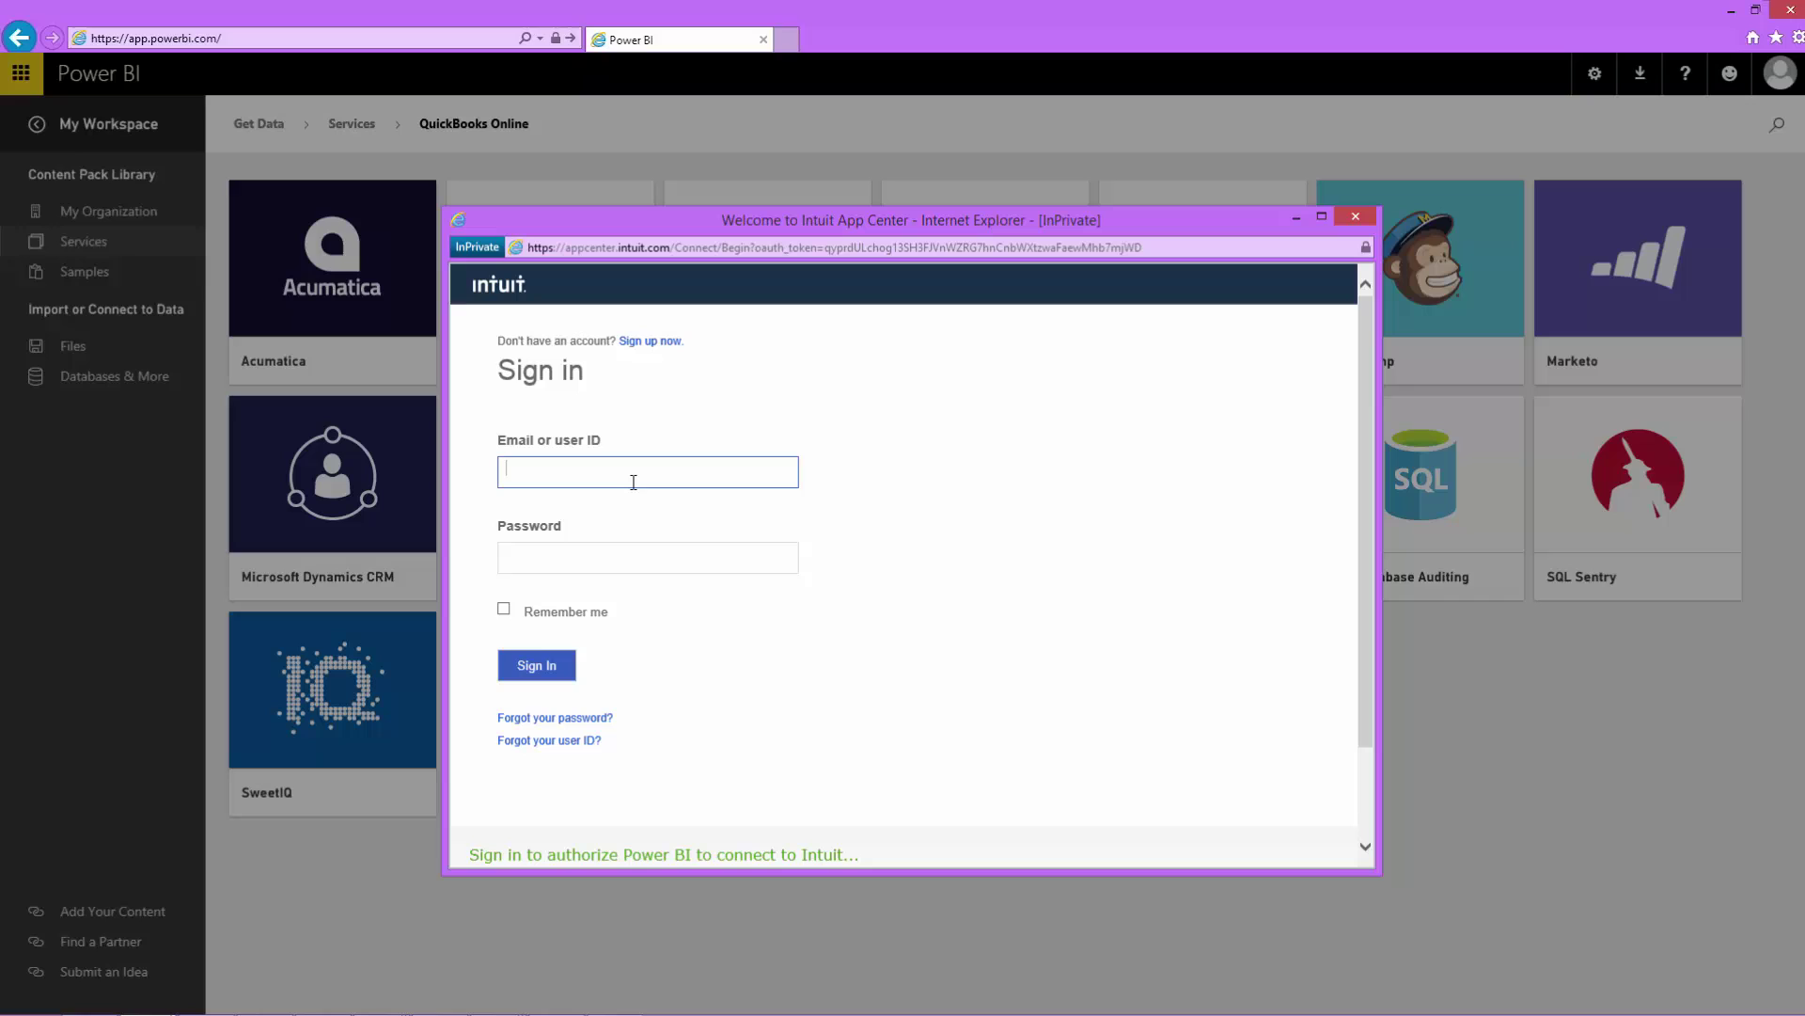
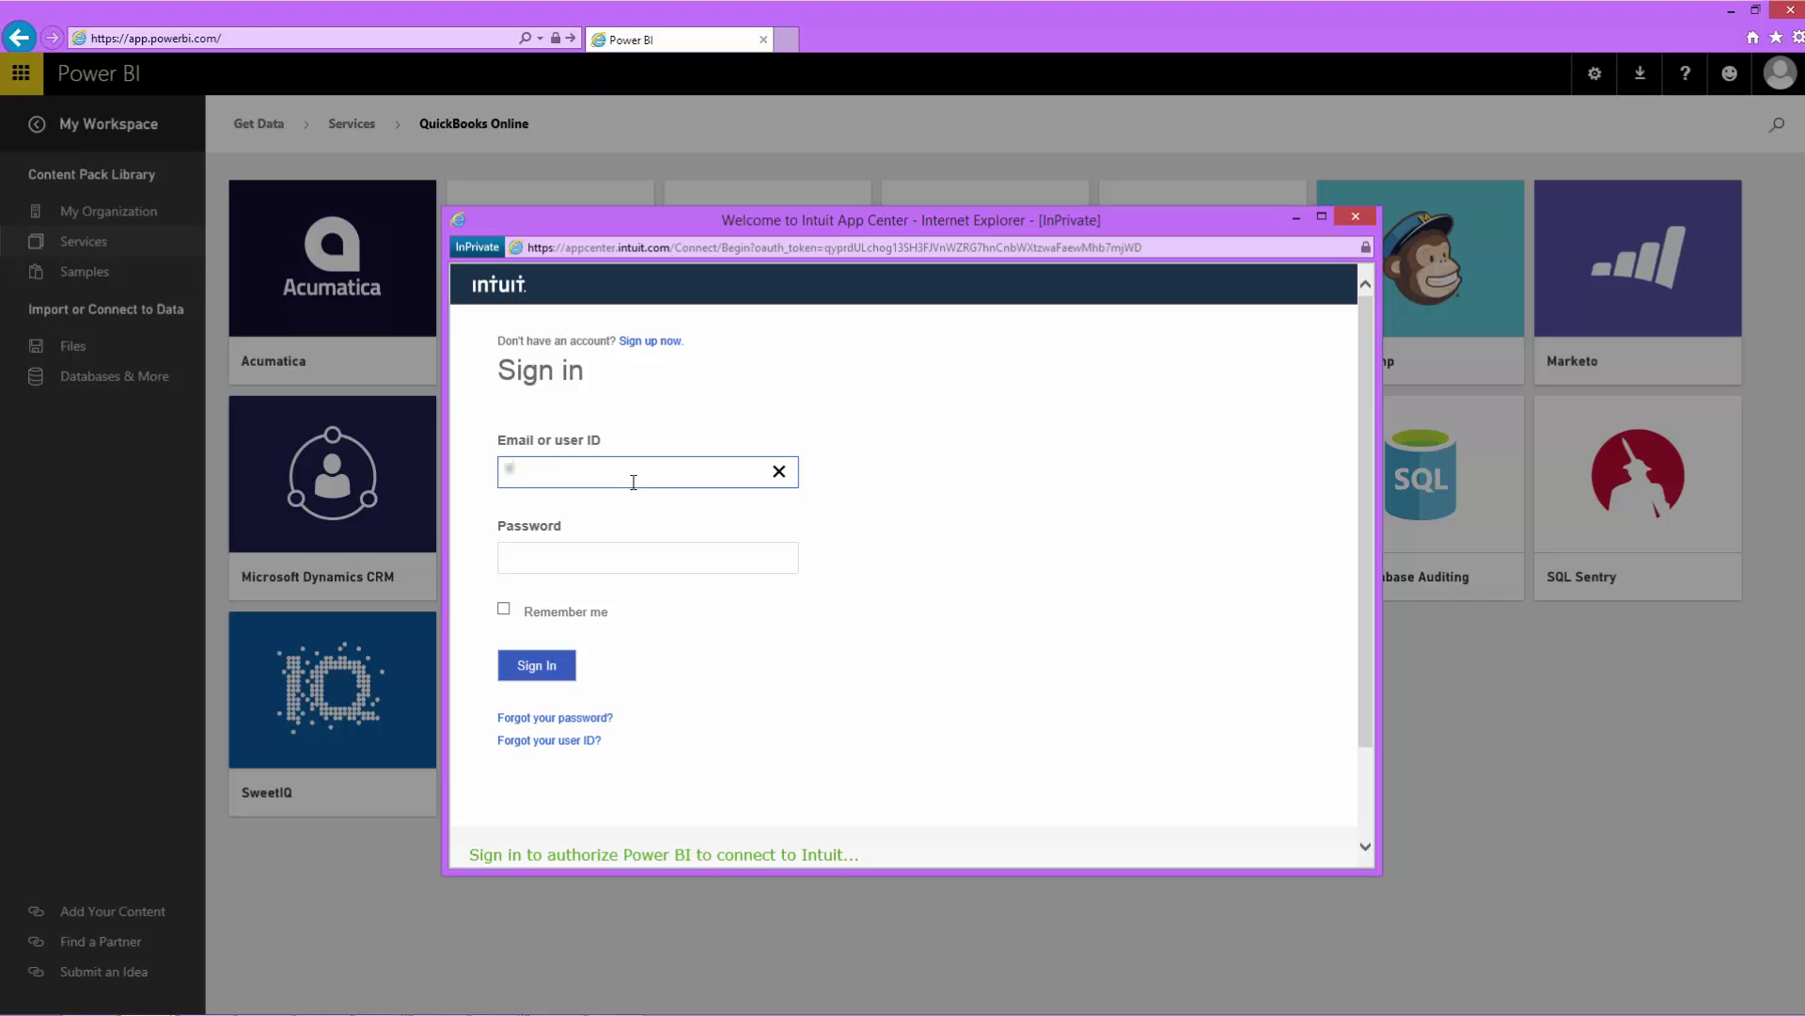
{"action": "key", "text": "Tab"}
{"action": "type", "text": "••••••••••••"}
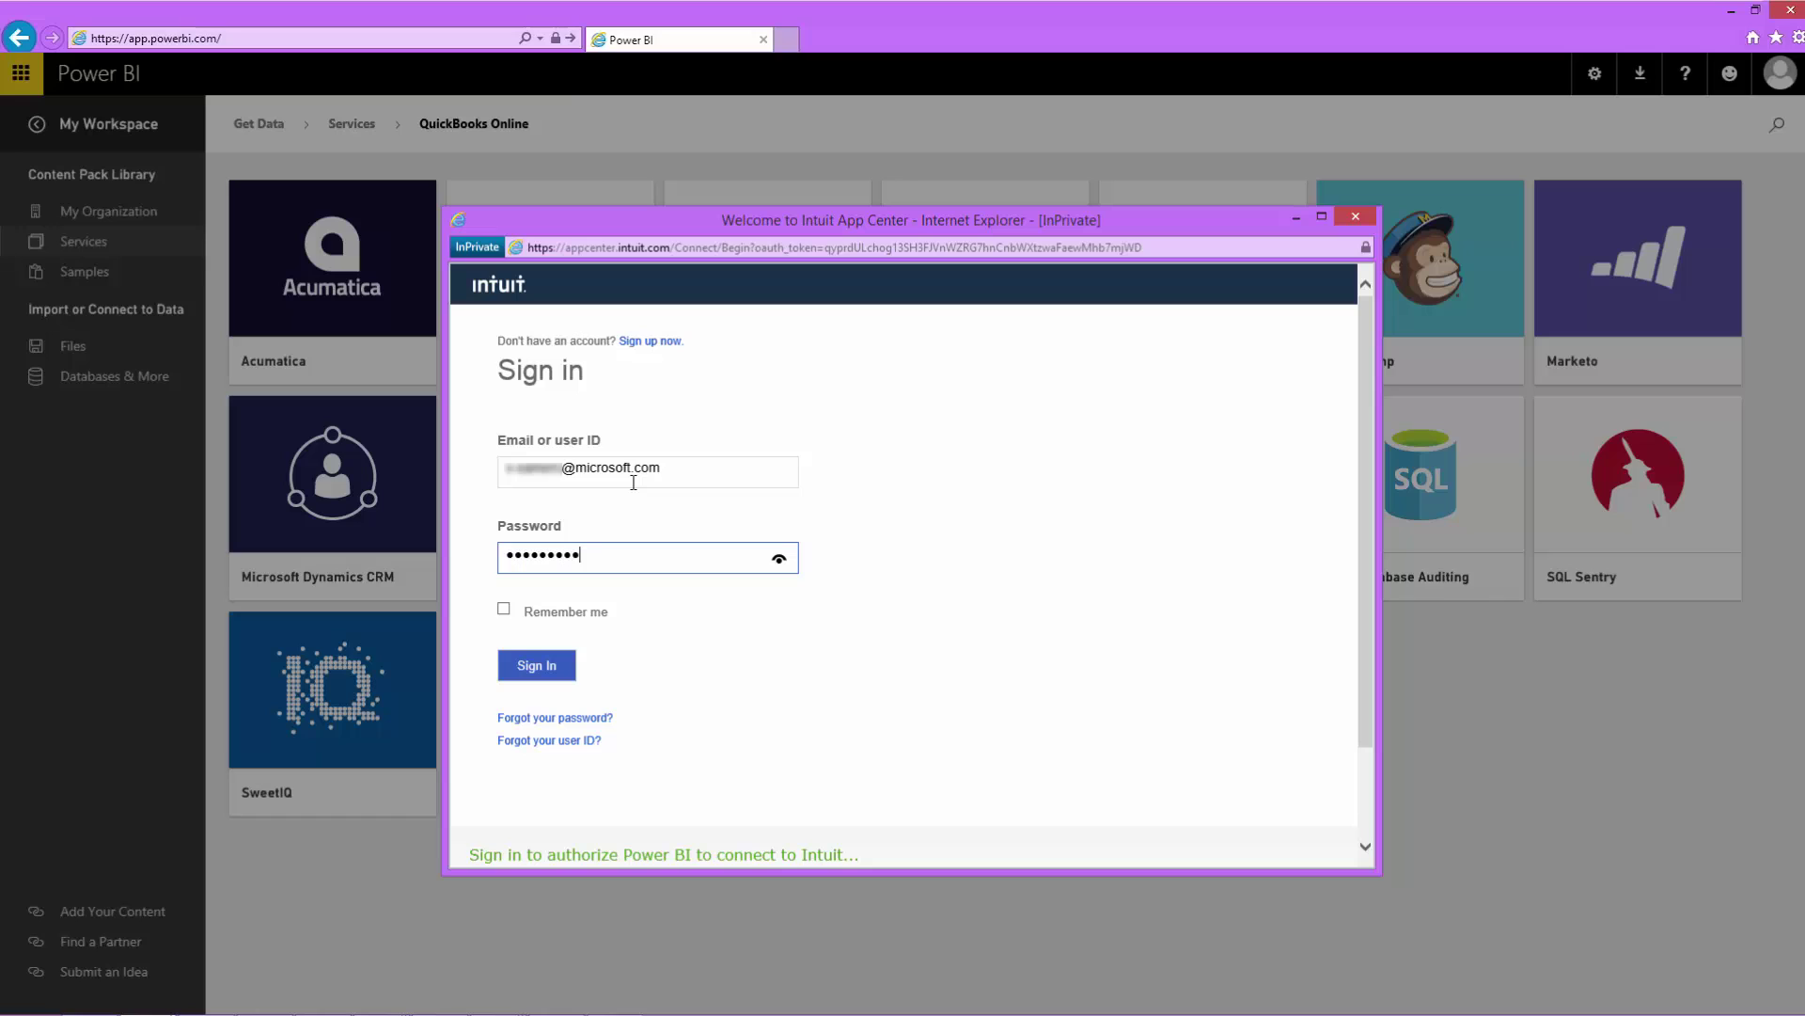
{"action": "left_click", "coordinate": [549, 671]}
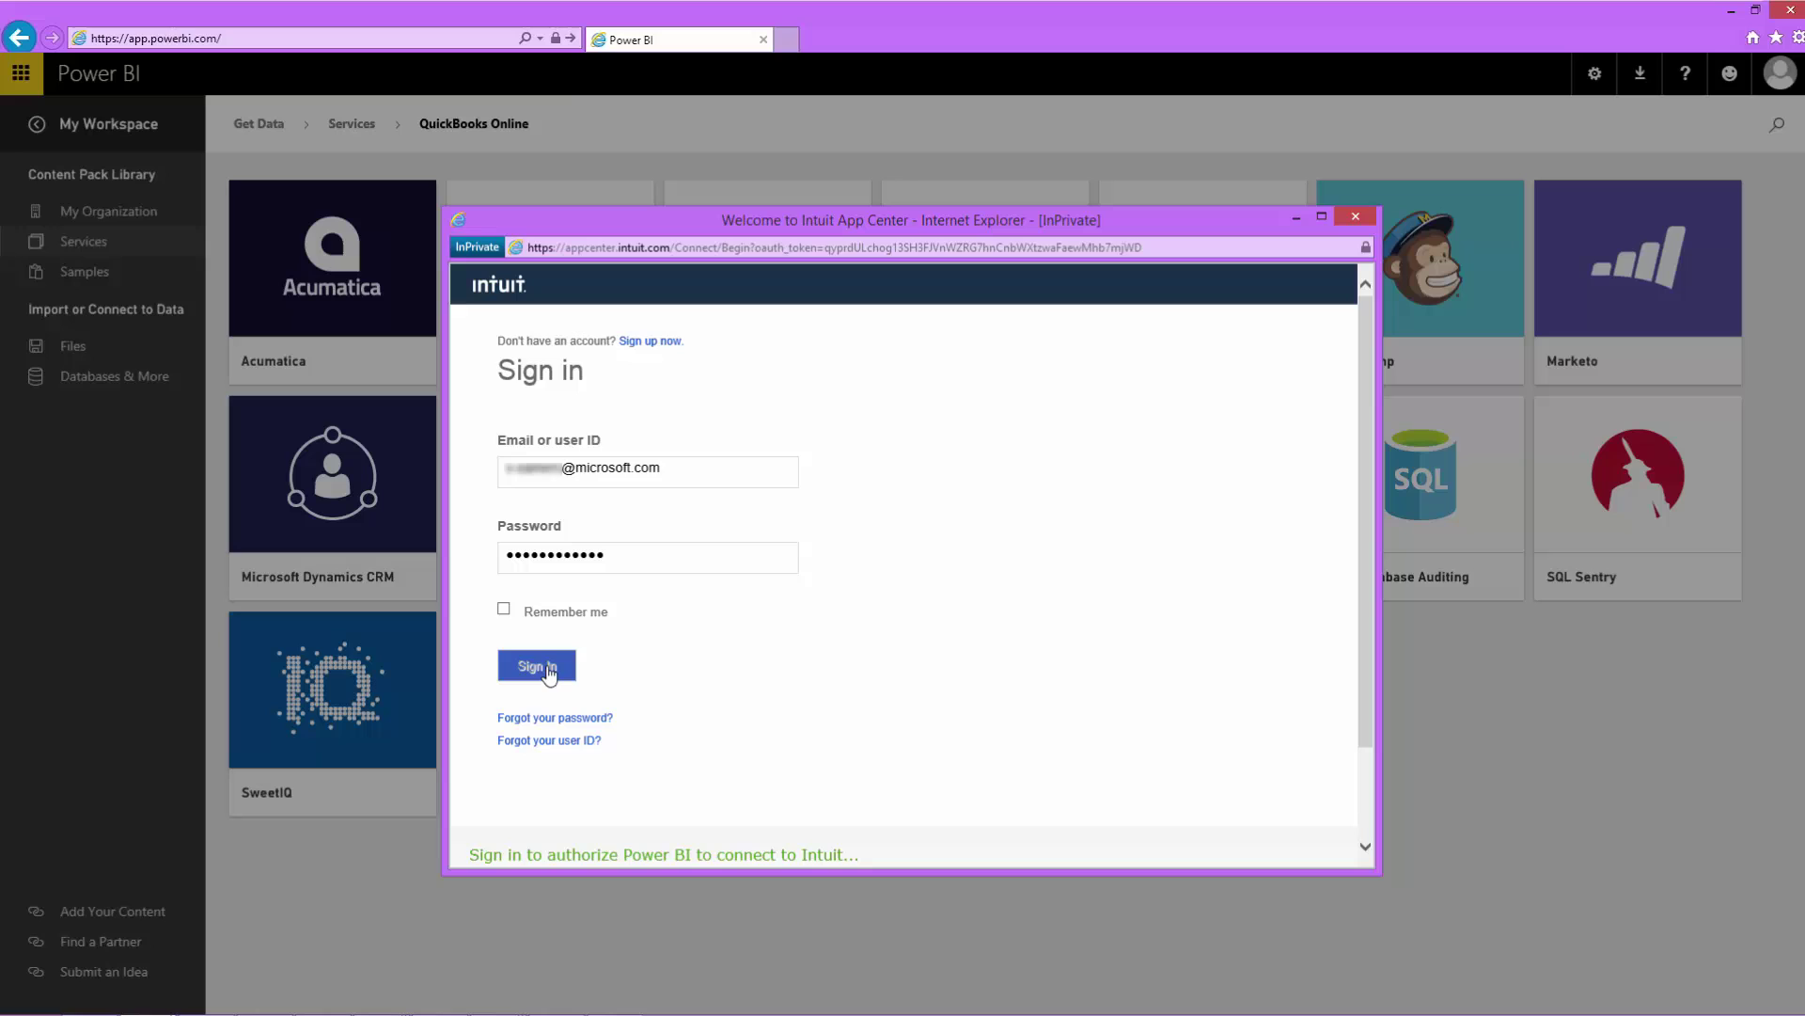
{"action": "left_click", "coordinate": [548, 649]}
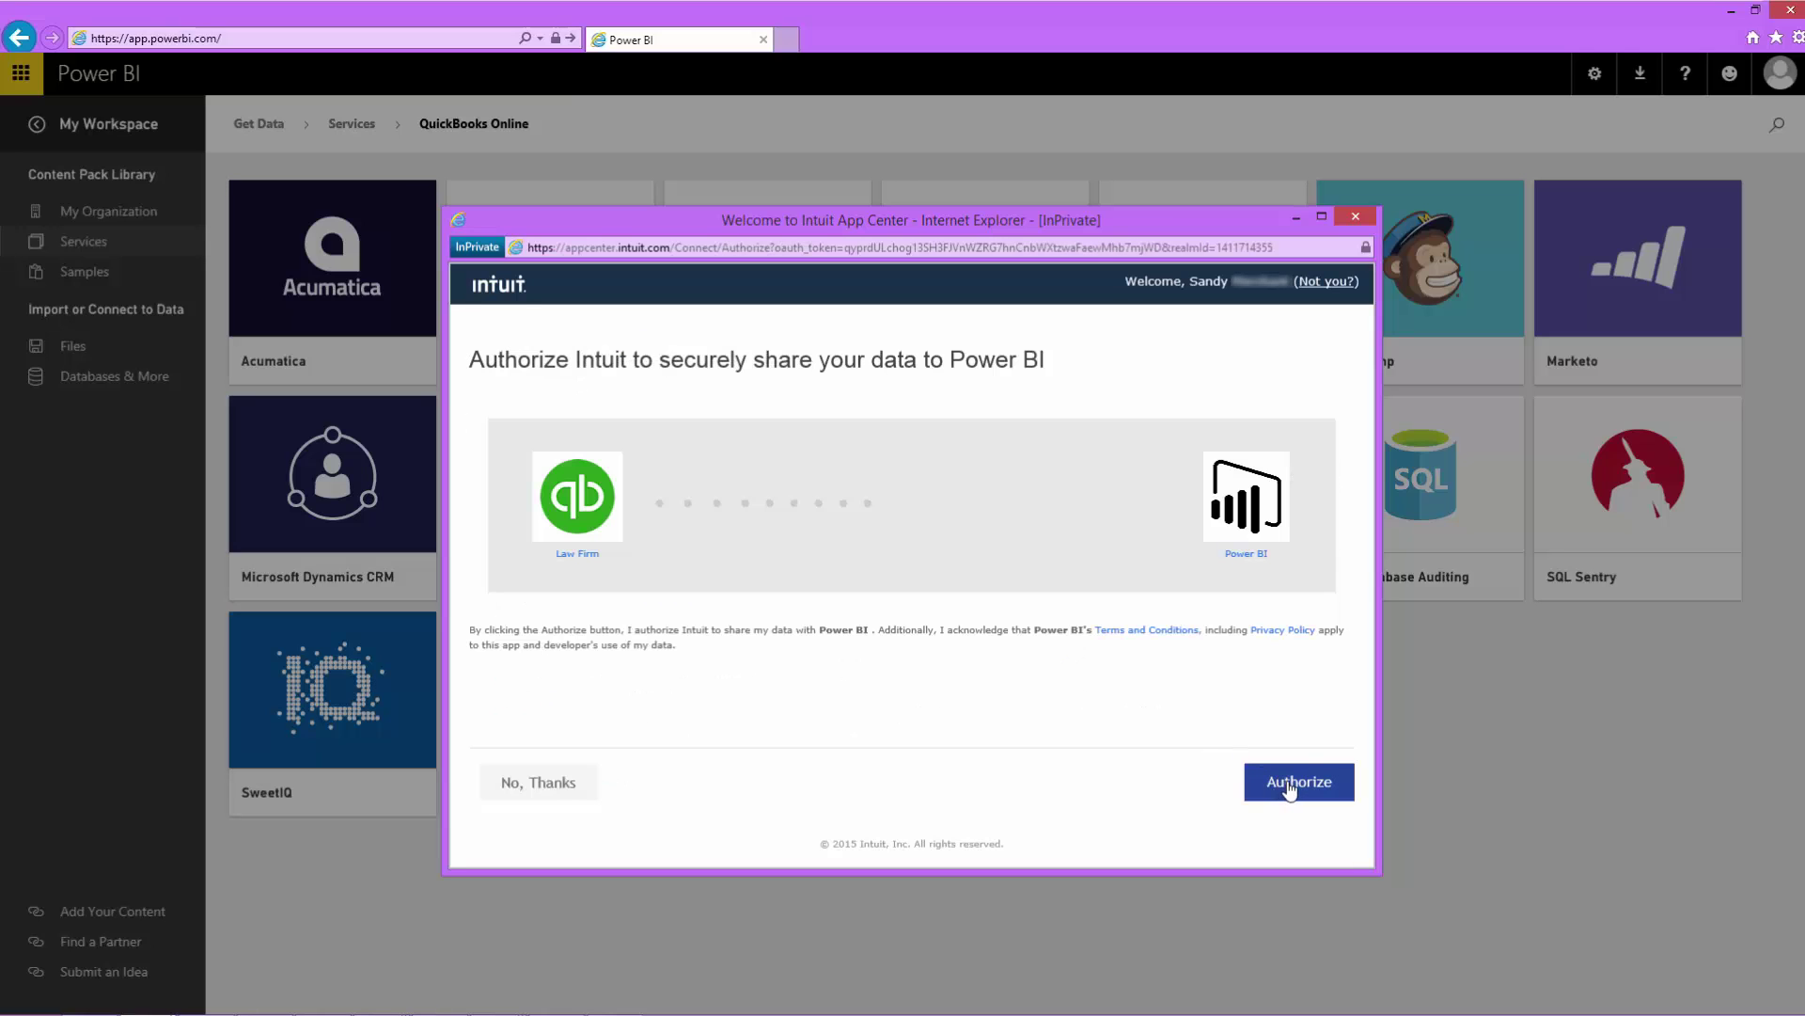
{"action": "left_click", "coordinate": [1286, 779]}
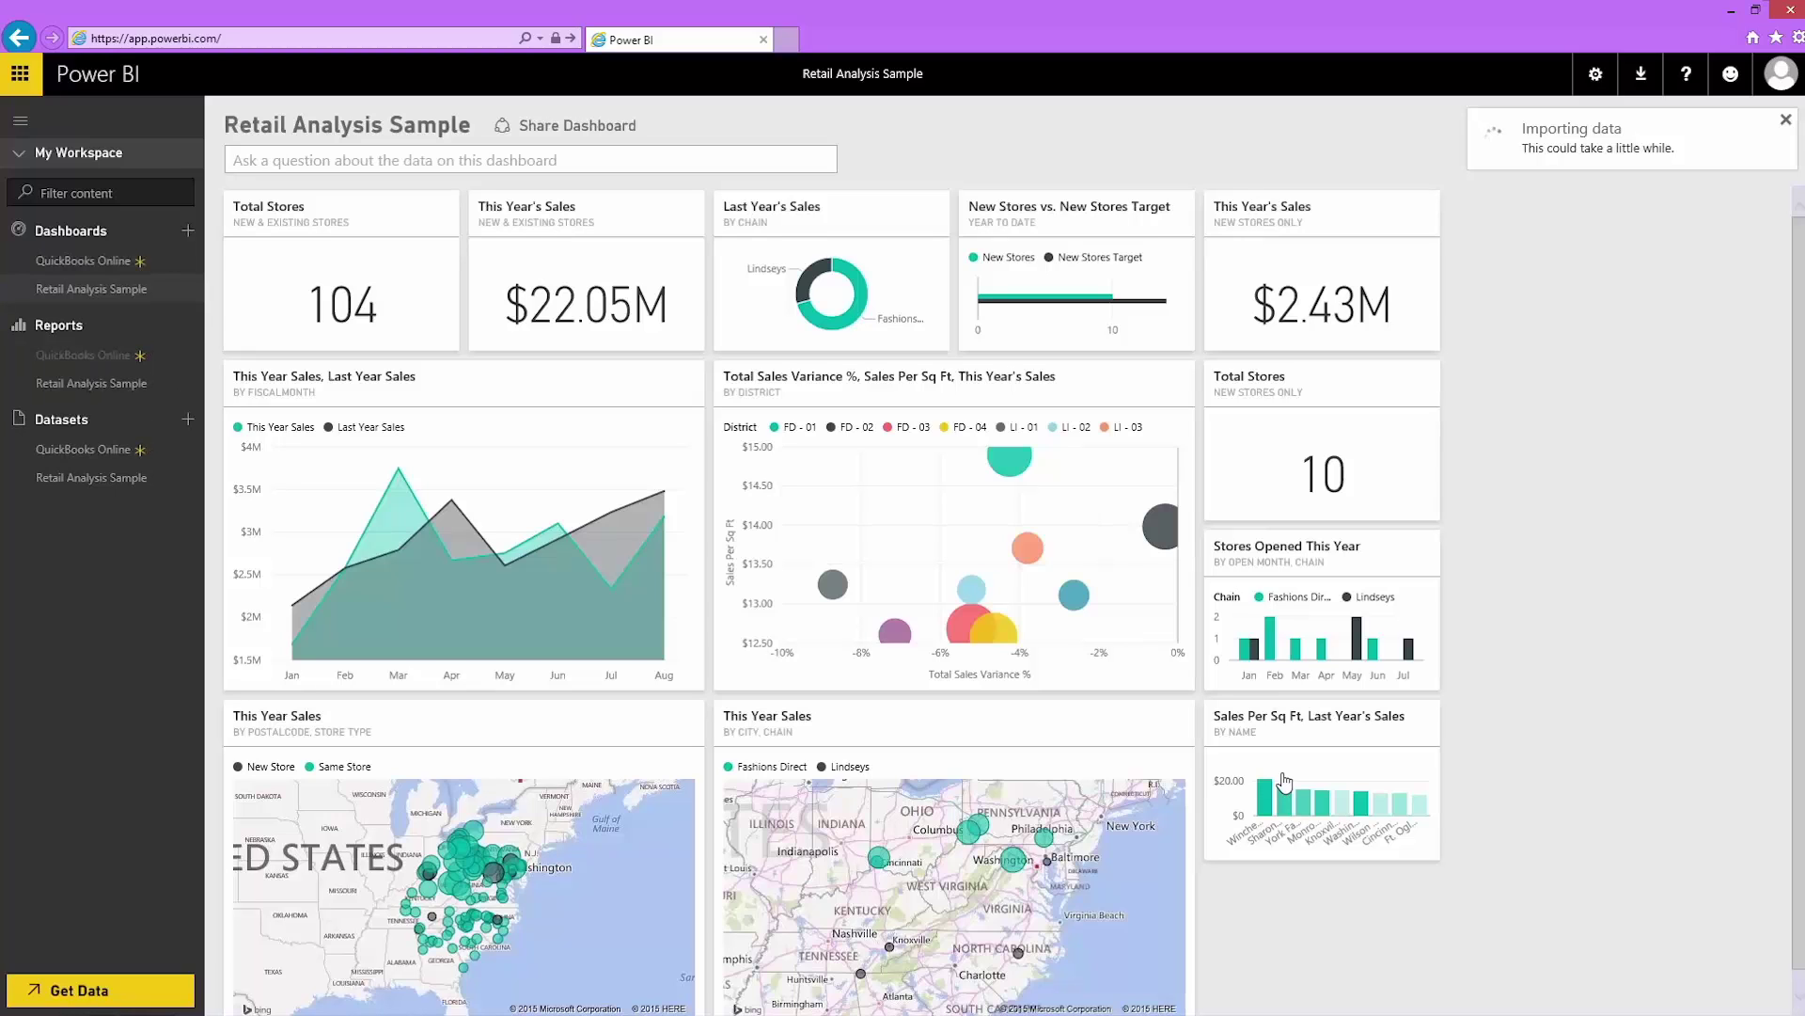
Step: Check the loading QuickBooks Online dashboard, return to Retail Analysis Sample, and dismiss the ready notice
{"action": "left_click", "coordinate": [121, 263]}
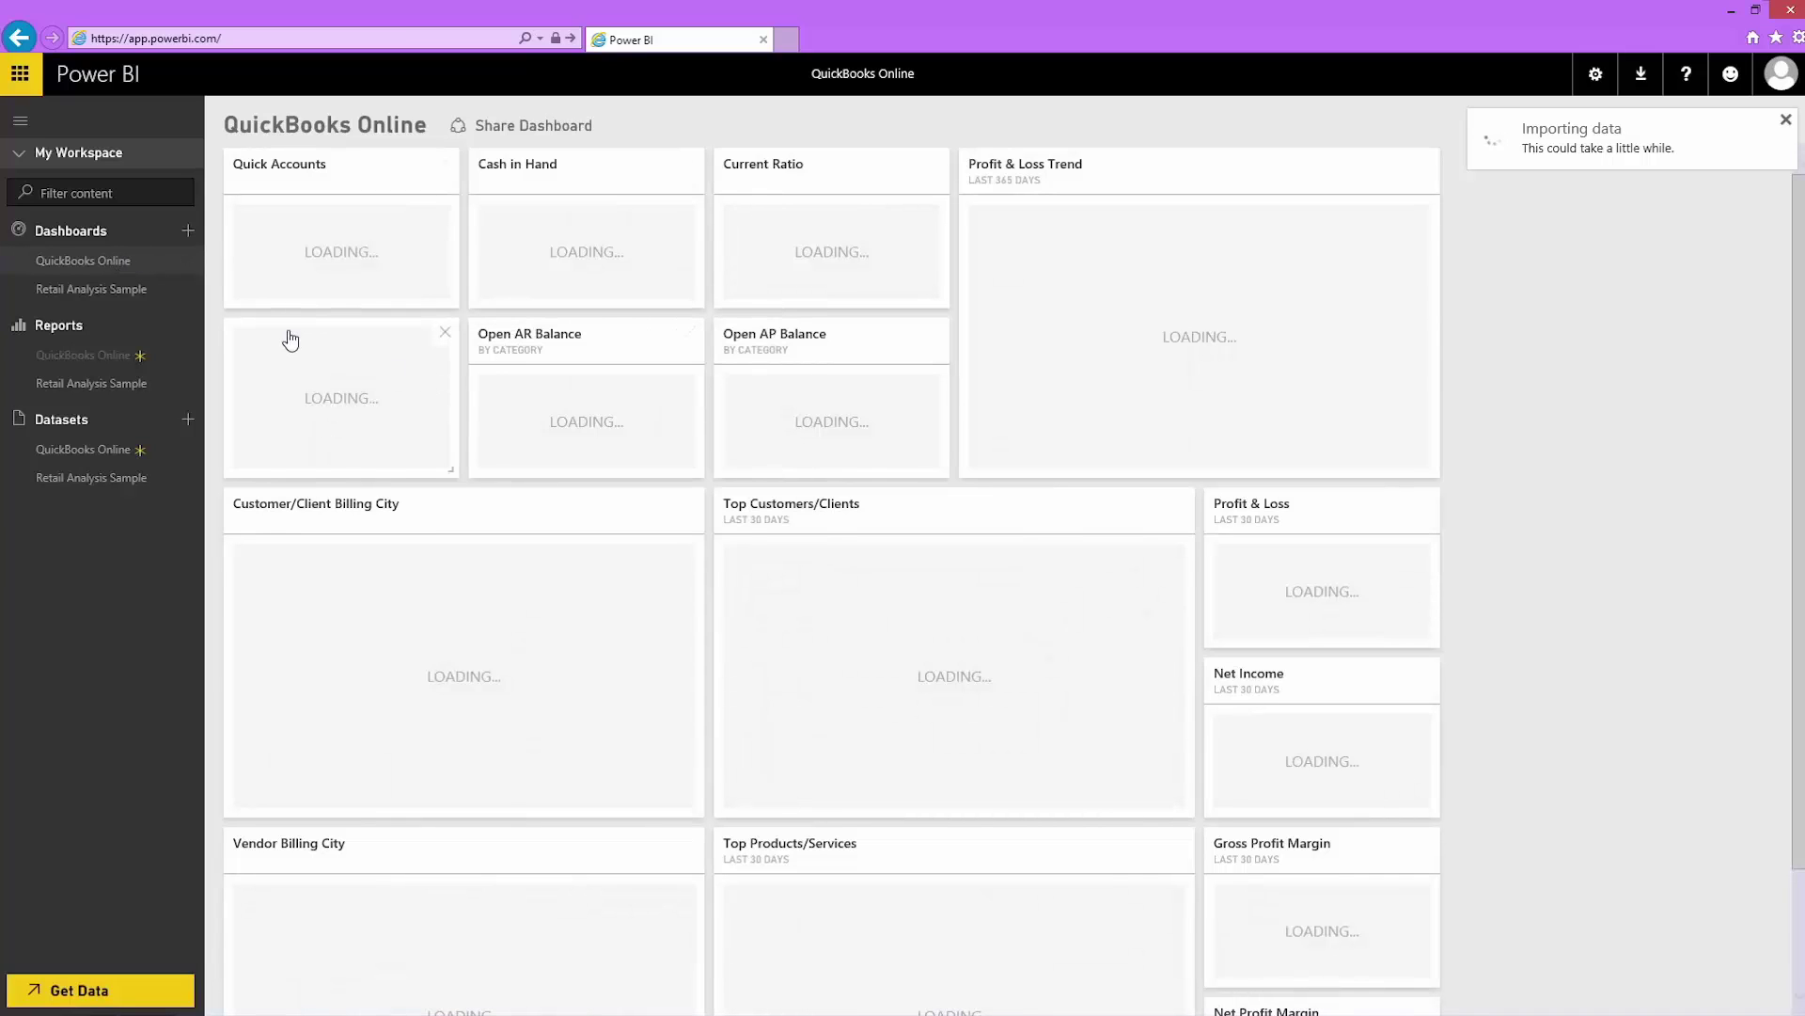
{"action": "left_click", "coordinate": [150, 292]}
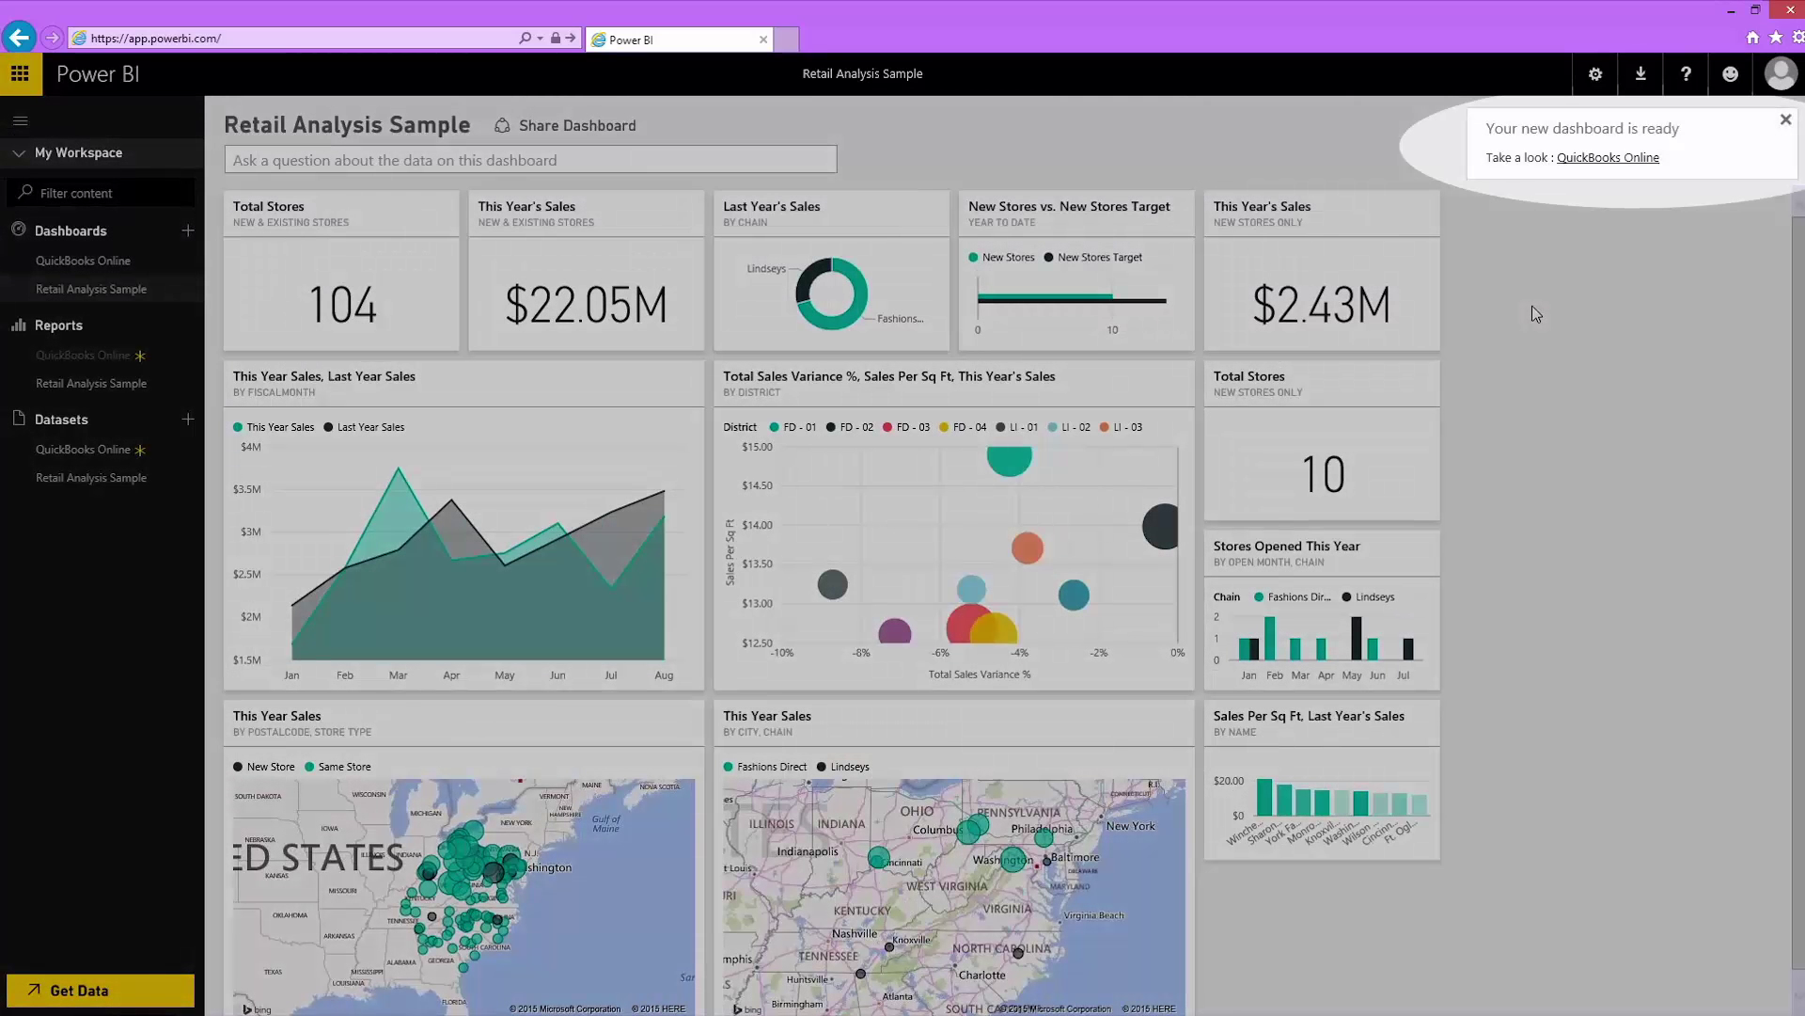
{"action": "left_click", "coordinate": [1535, 313]}
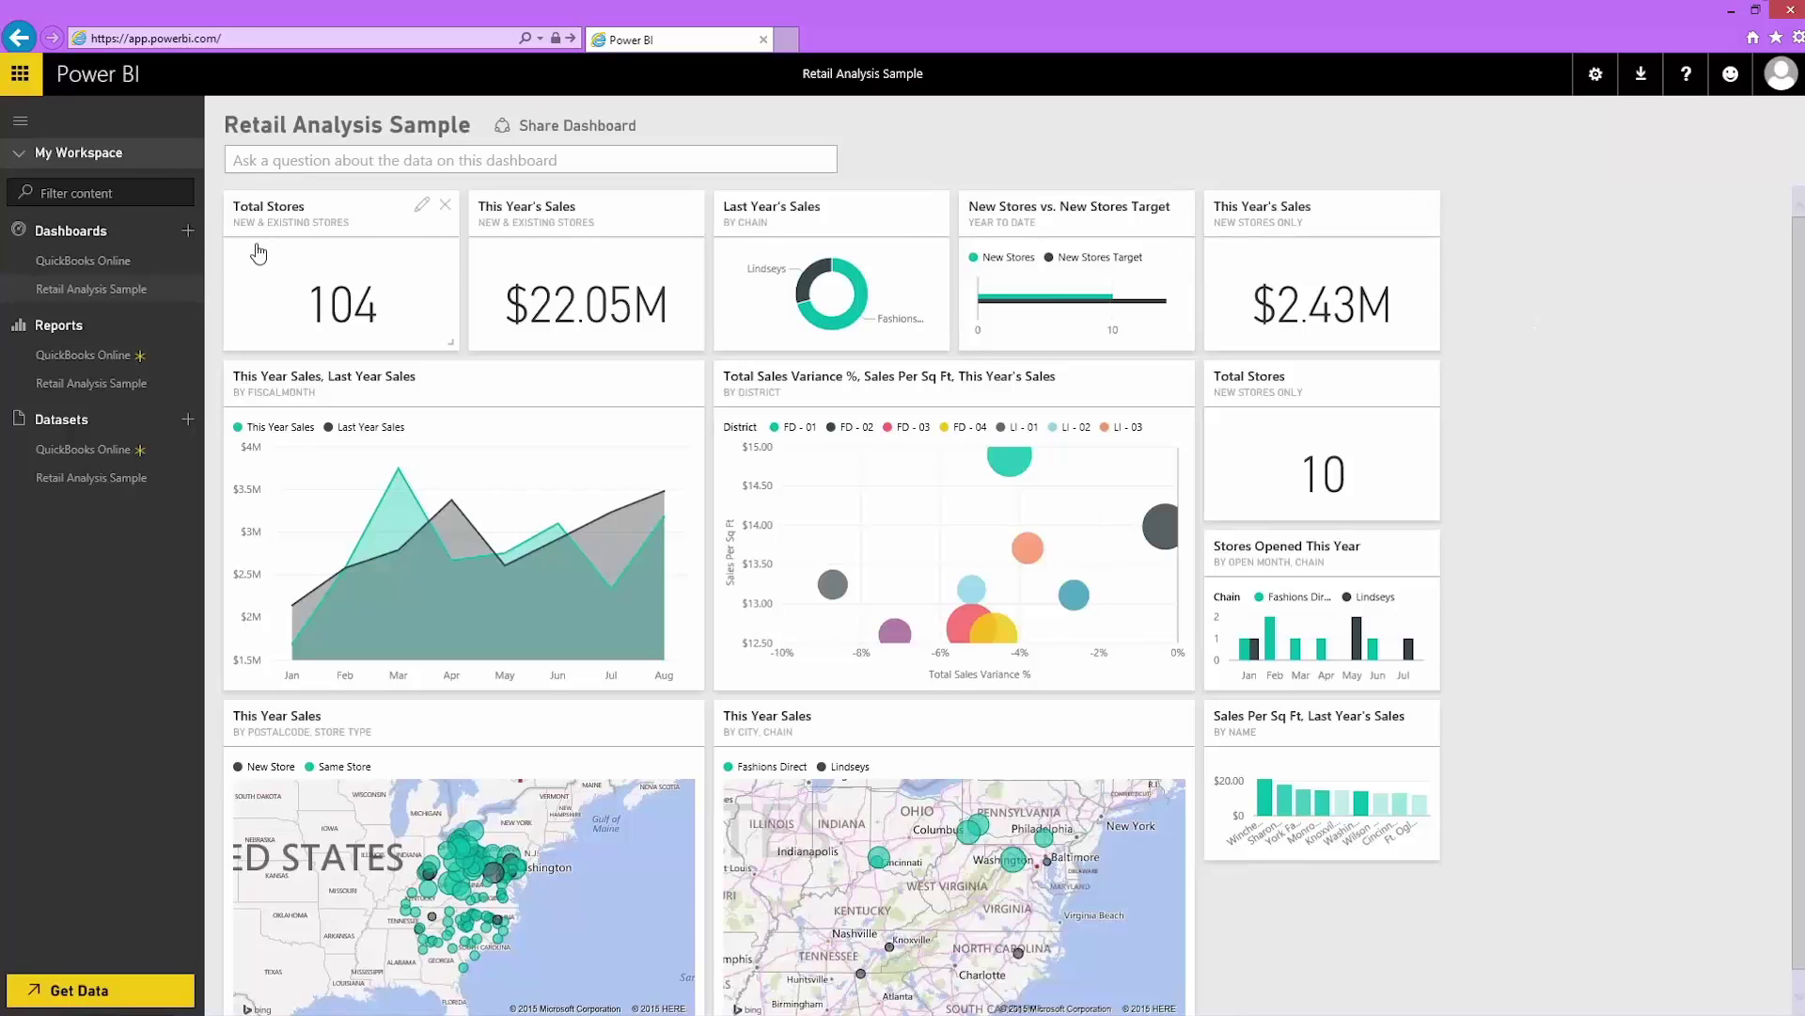
Step: Open the Balance Sheet report through the Quick Accounts tile on the QuickBooks Online dashboard
{"action": "left_click", "coordinate": [105, 271]}
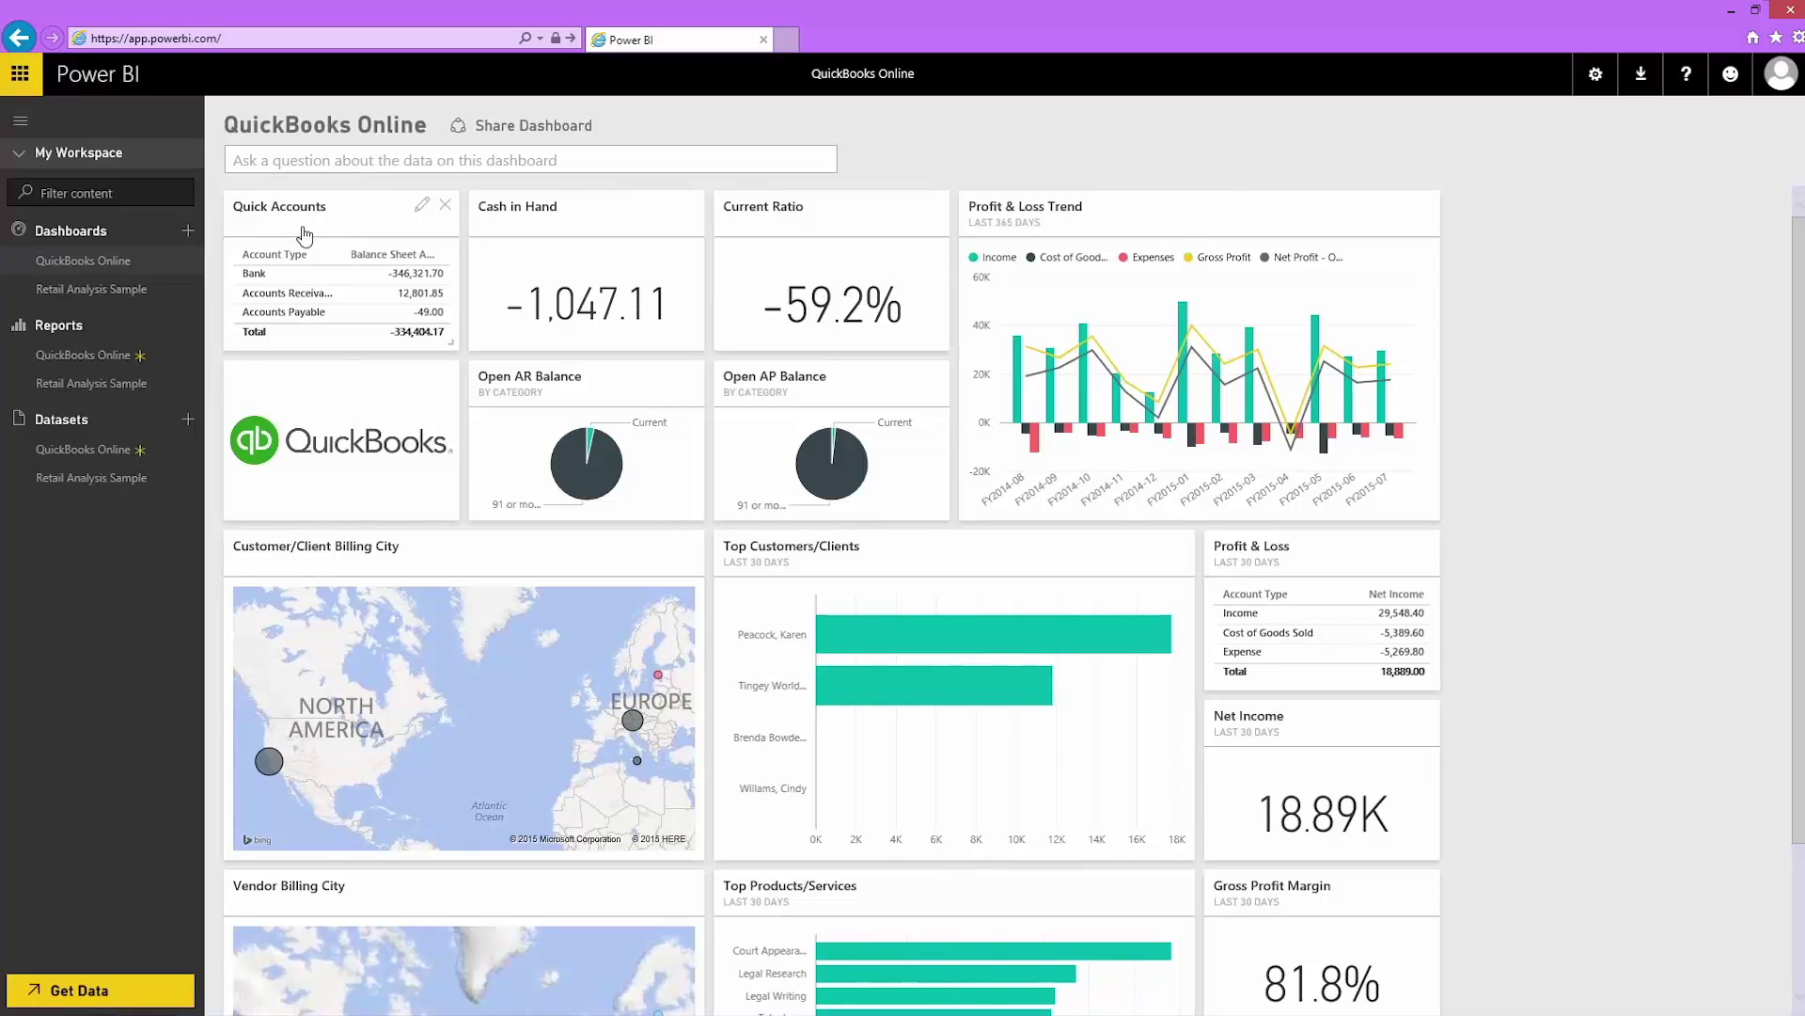
{"action": "left_click", "coordinate": [304, 235]}
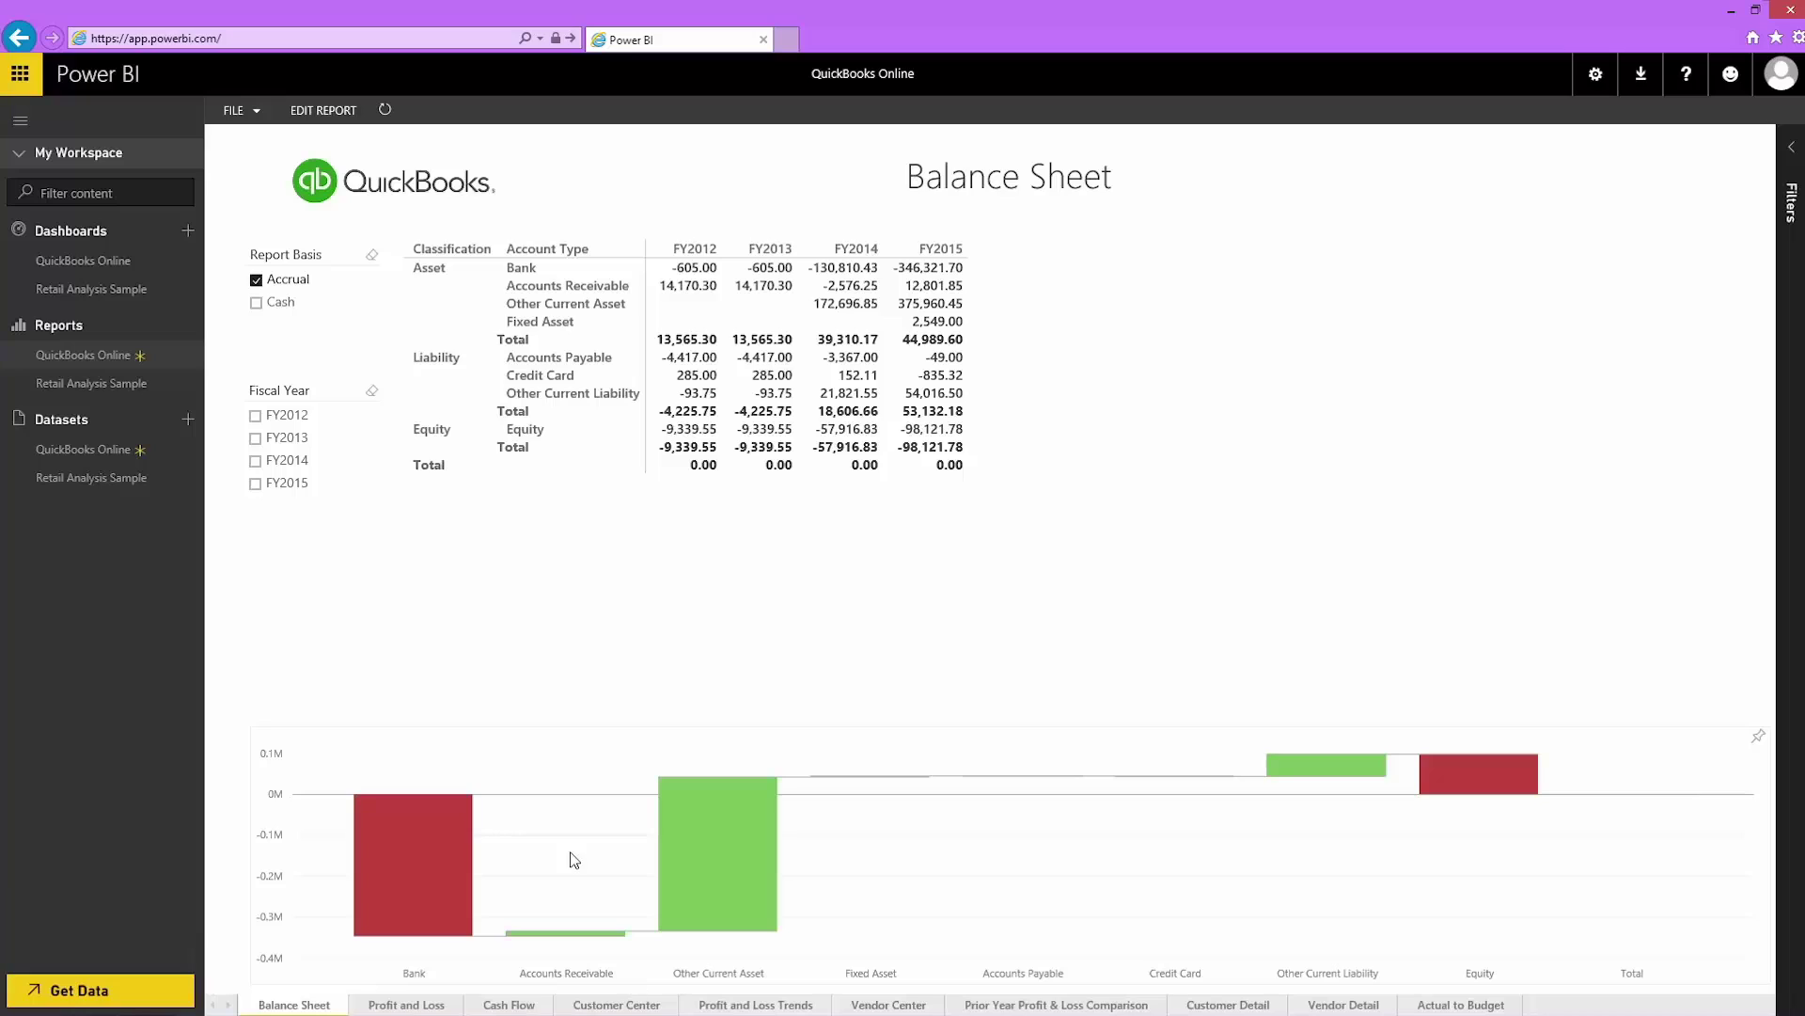
Step: Preview the balance sheet for FY2012, FY2013 and FY2014, then show the Profit and Loss Trends page
{"action": "left_click", "coordinate": [256, 417]}
{"action": "left_click", "coordinate": [257, 420]}
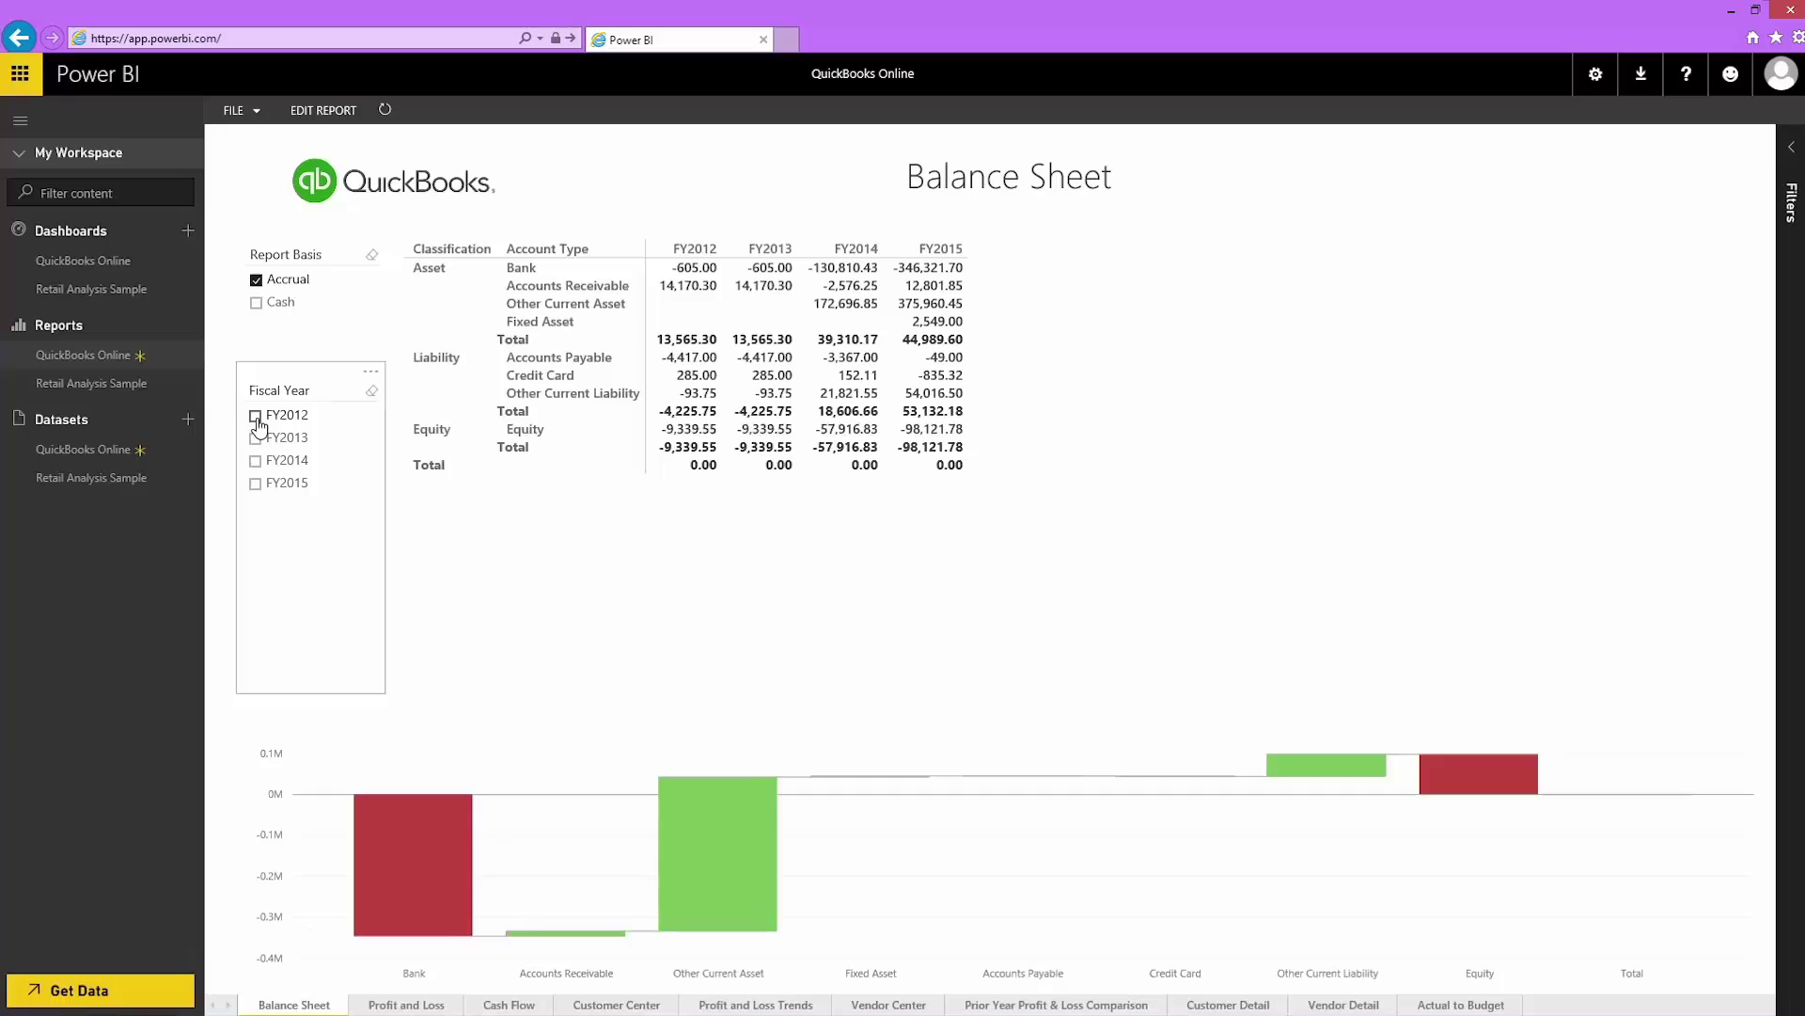
{"action": "left_click", "coordinate": [256, 439]}
{"action": "left_click", "coordinate": [256, 440]}
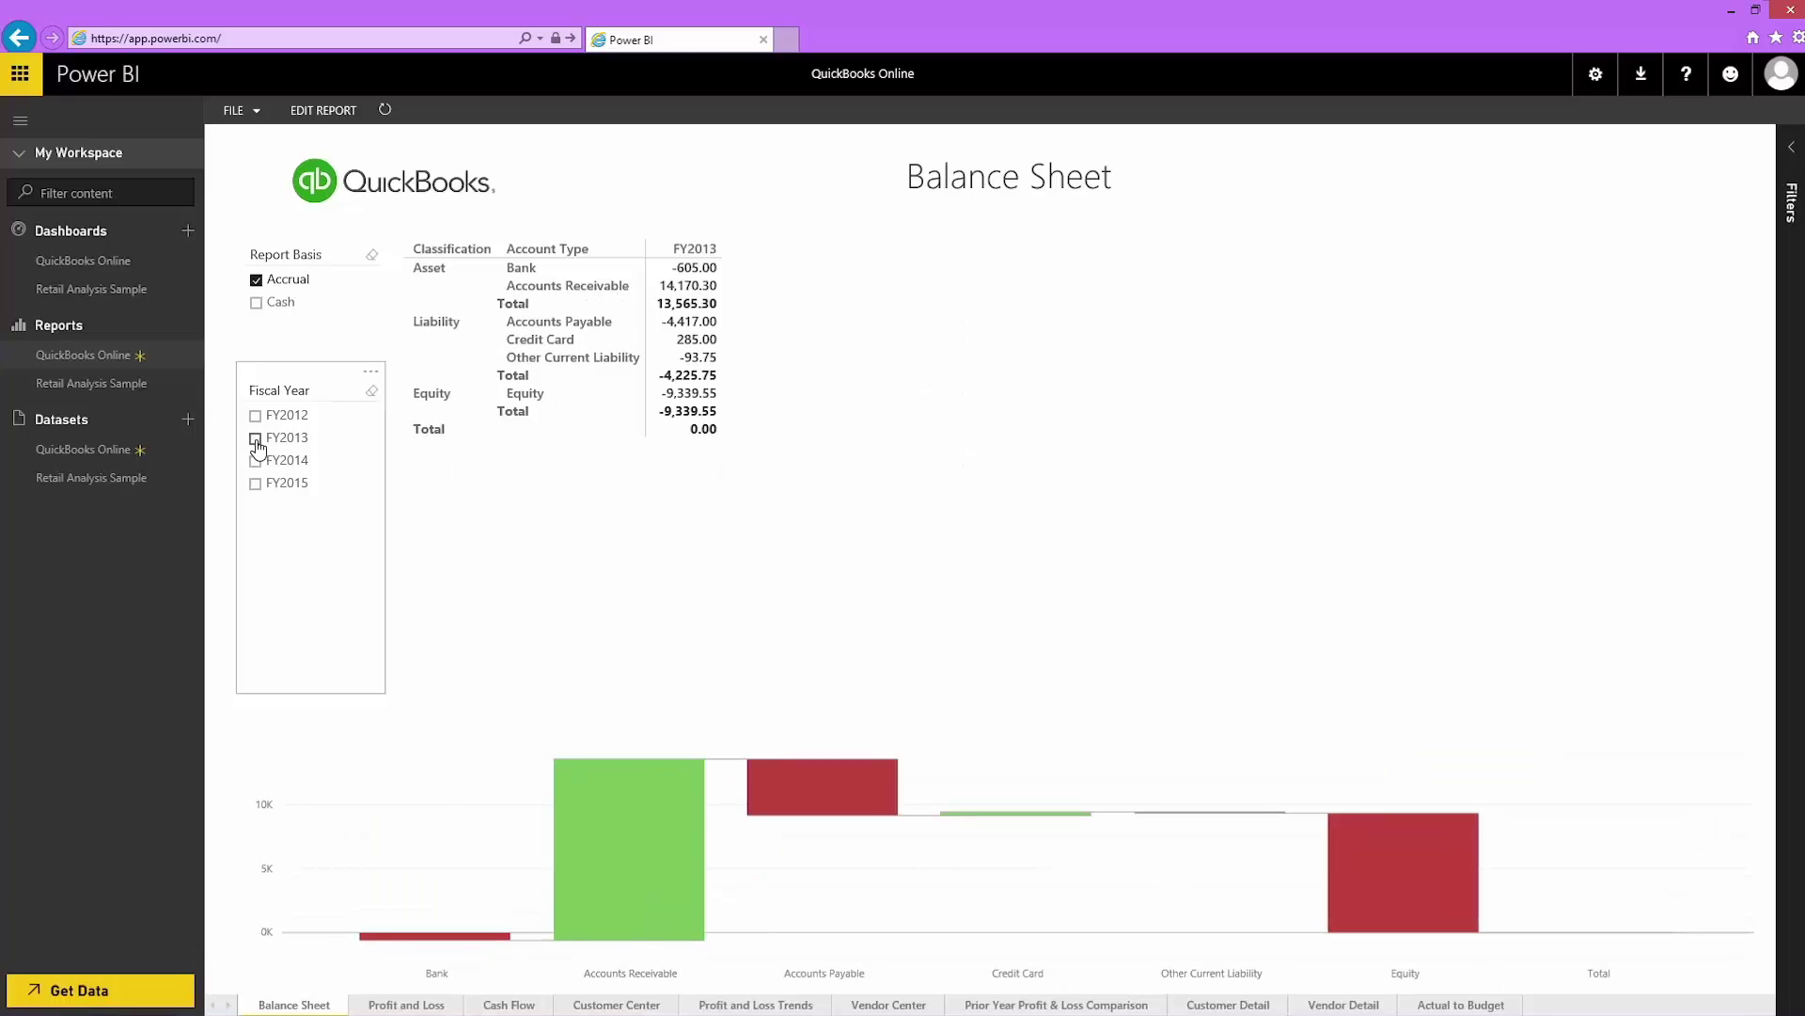
{"action": "left_click", "coordinate": [256, 462]}
{"action": "left_click", "coordinate": [255, 462]}
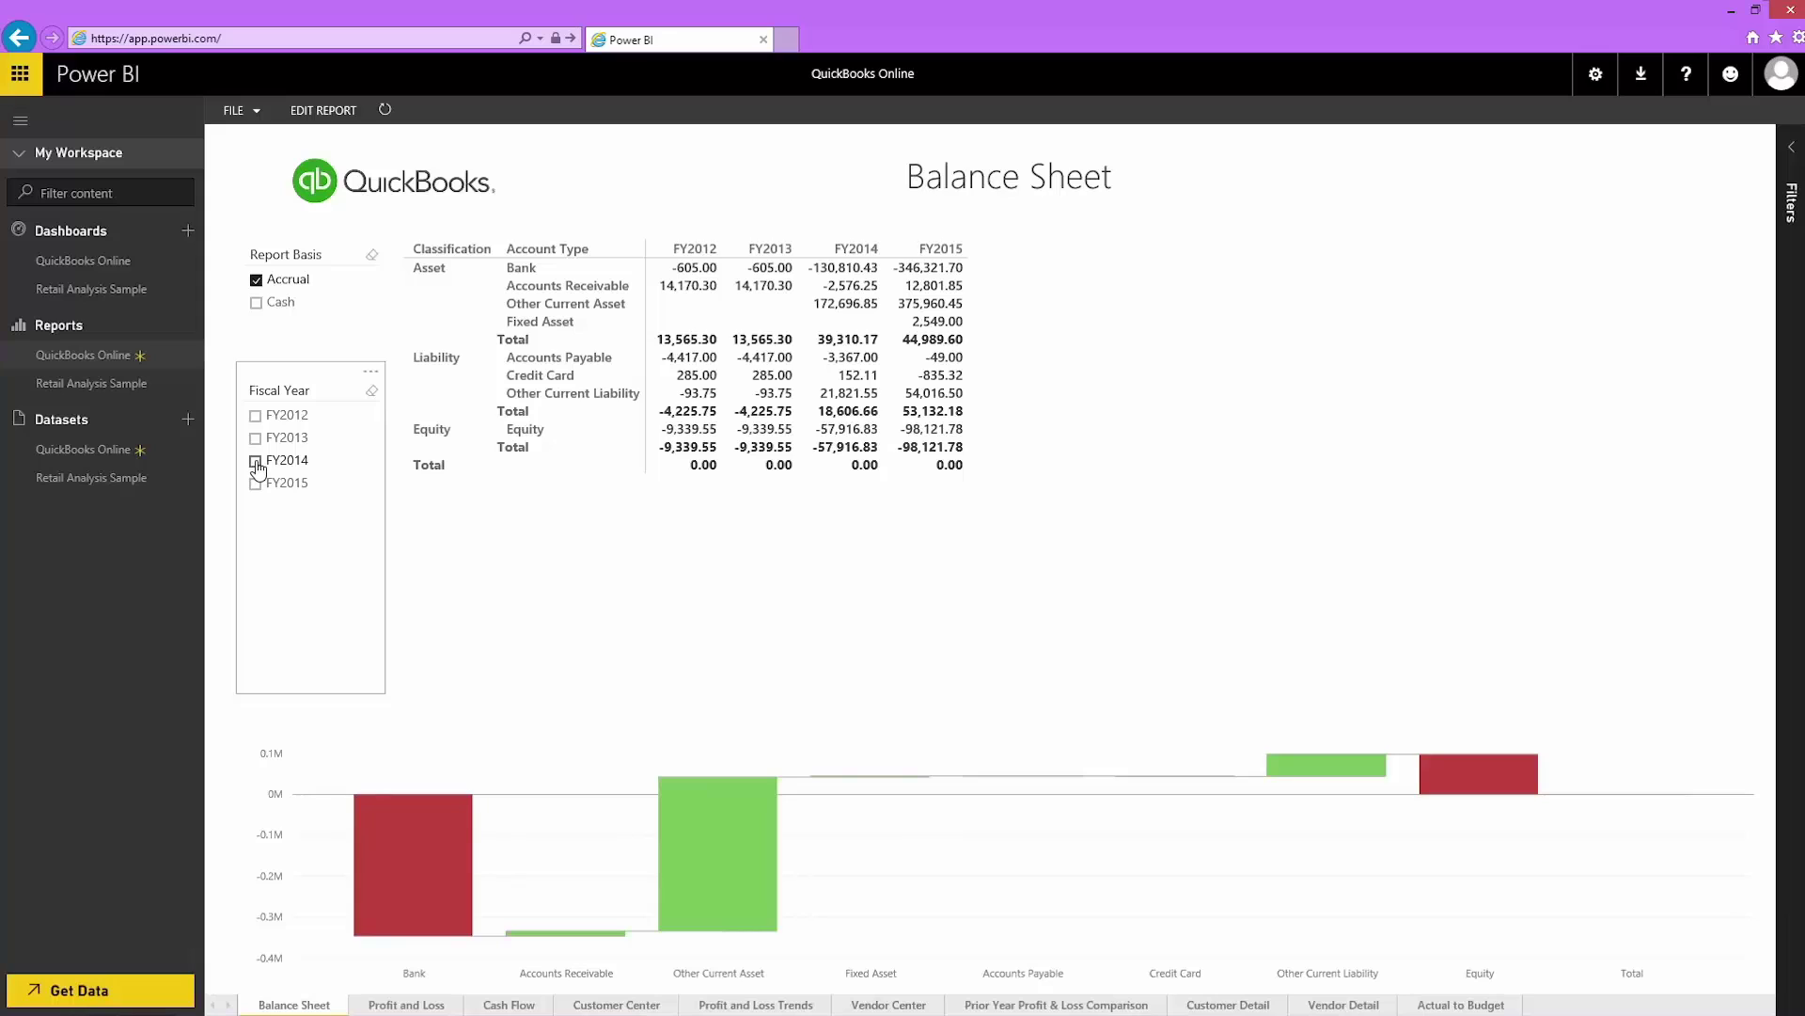
{"action": "left_click", "coordinate": [748, 1005]}
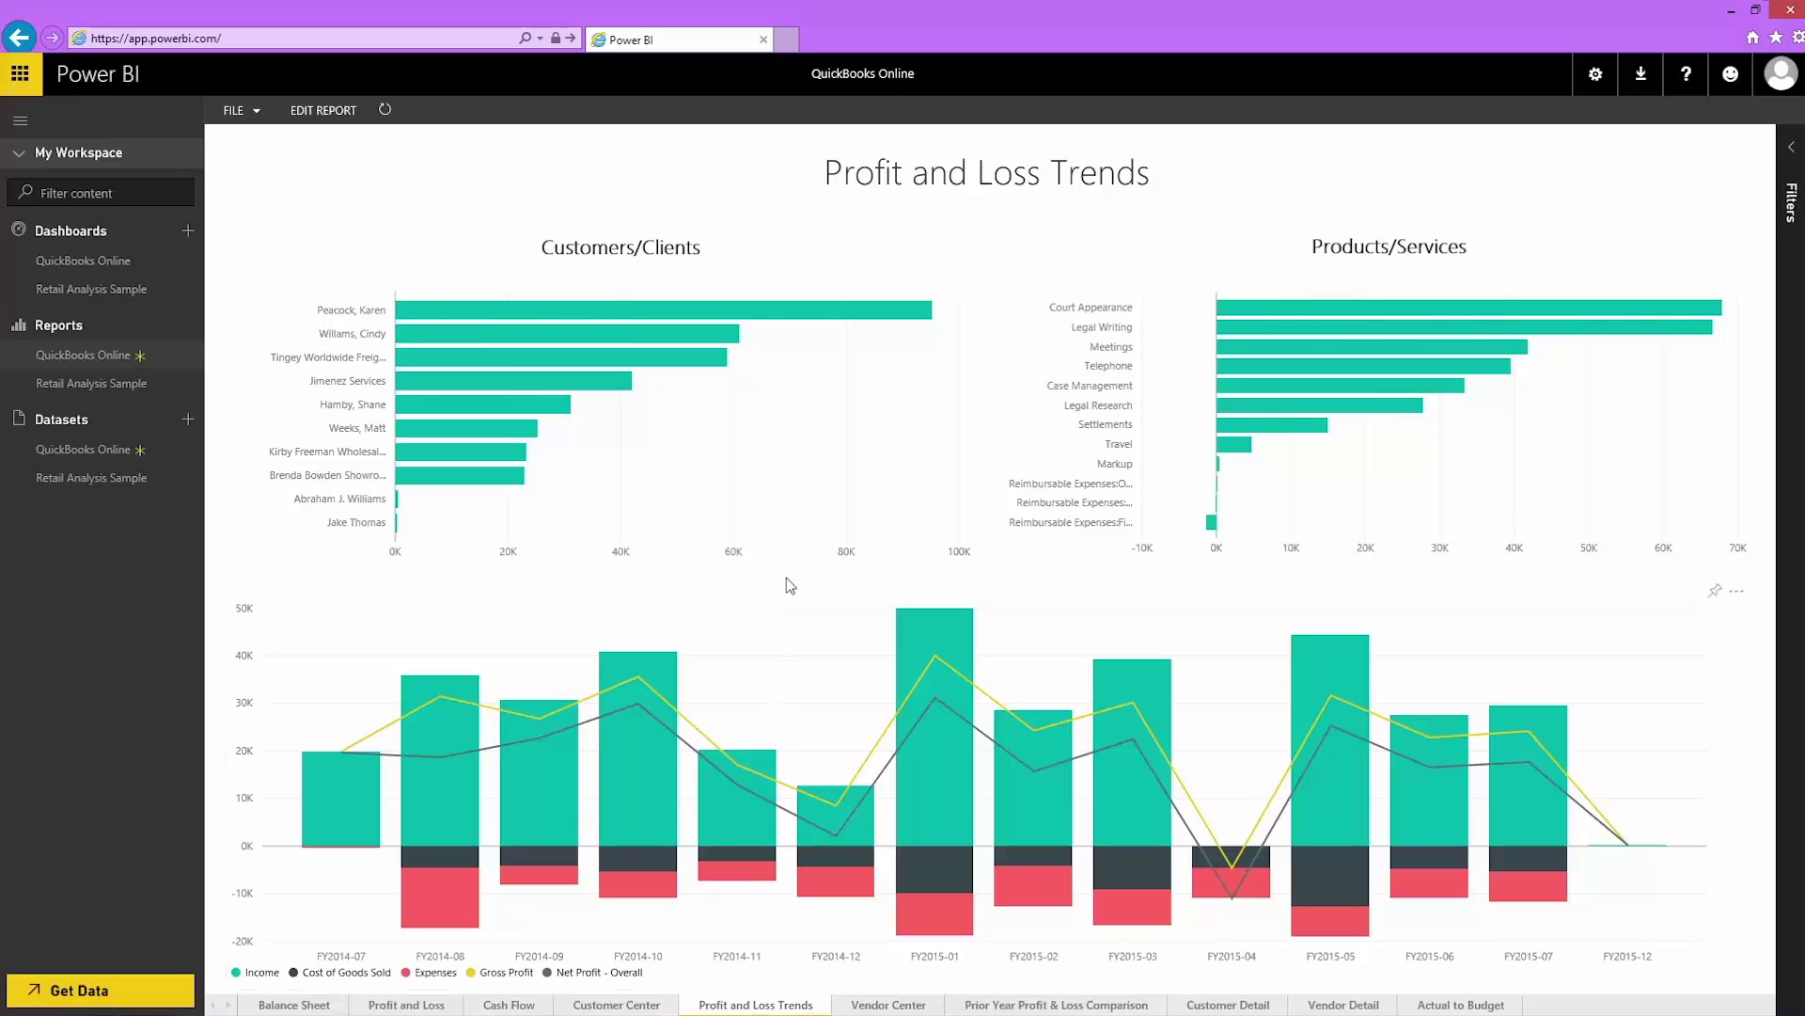
Step: Highlight the top customer's figures across the other Profit and Loss Trends charts
{"action": "left_click", "coordinate": [807, 321]}
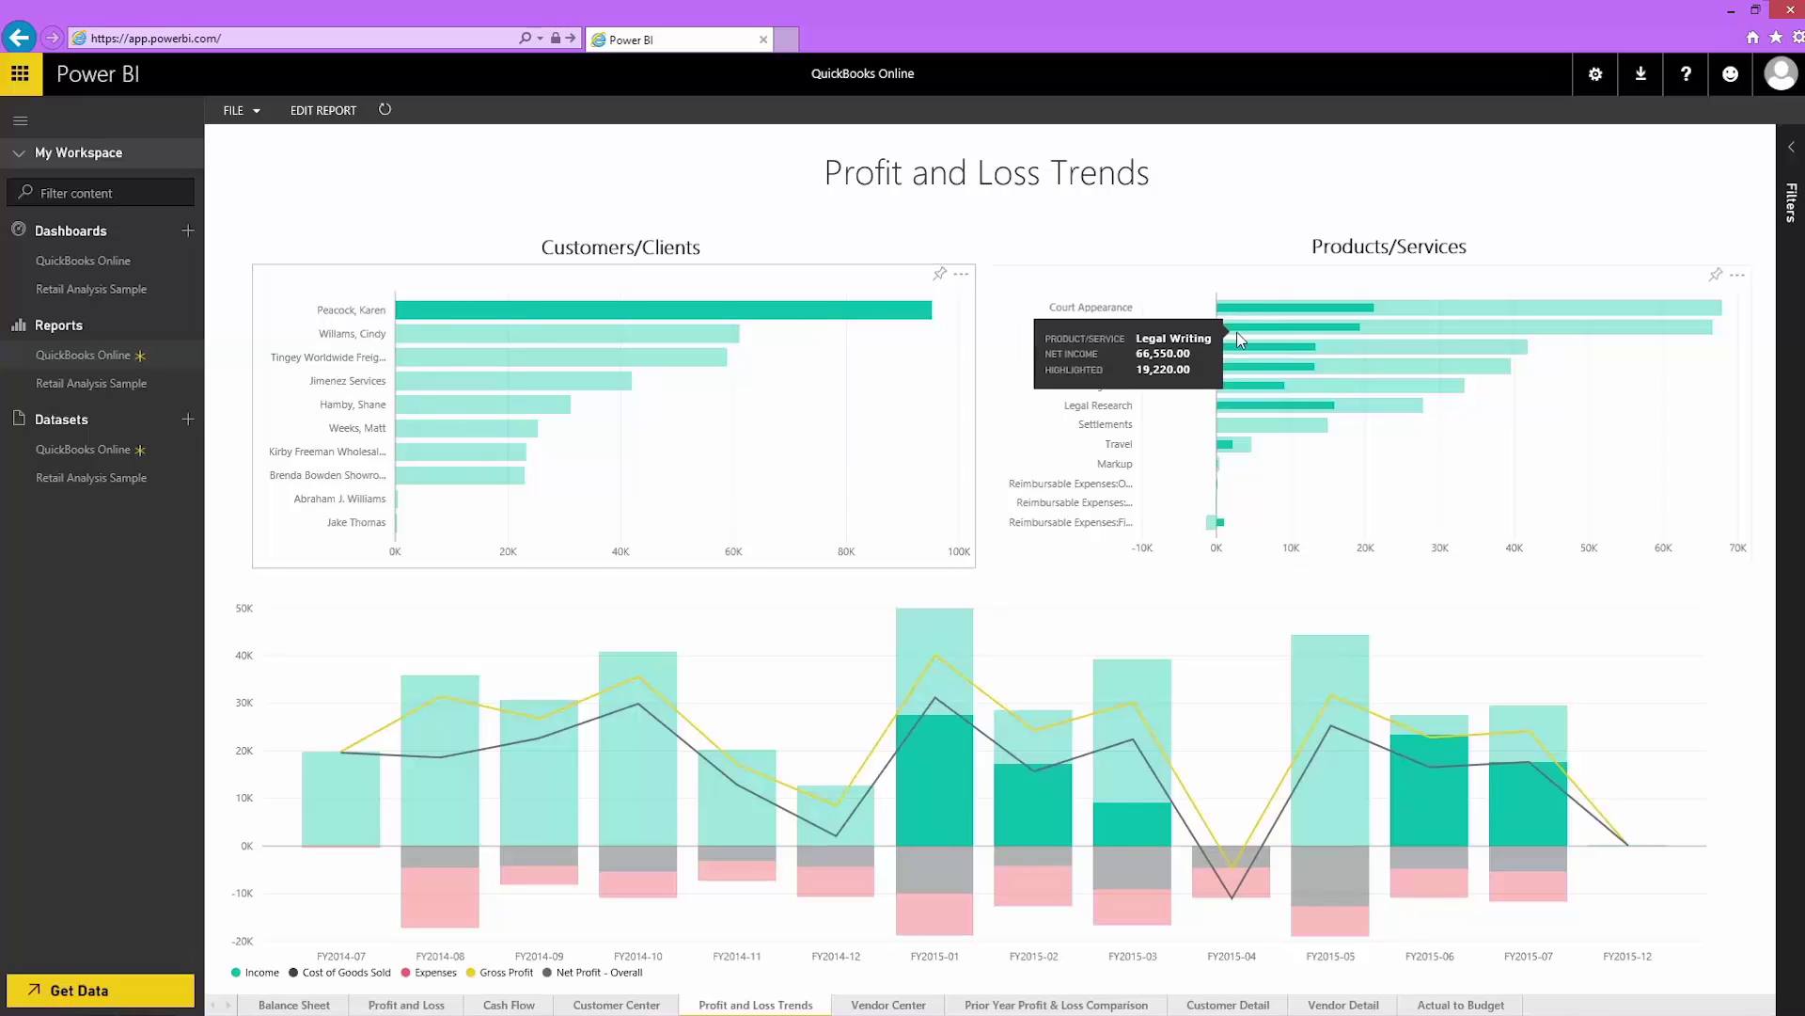
{"action": "mouse_move", "coordinate": [1242, 379]}
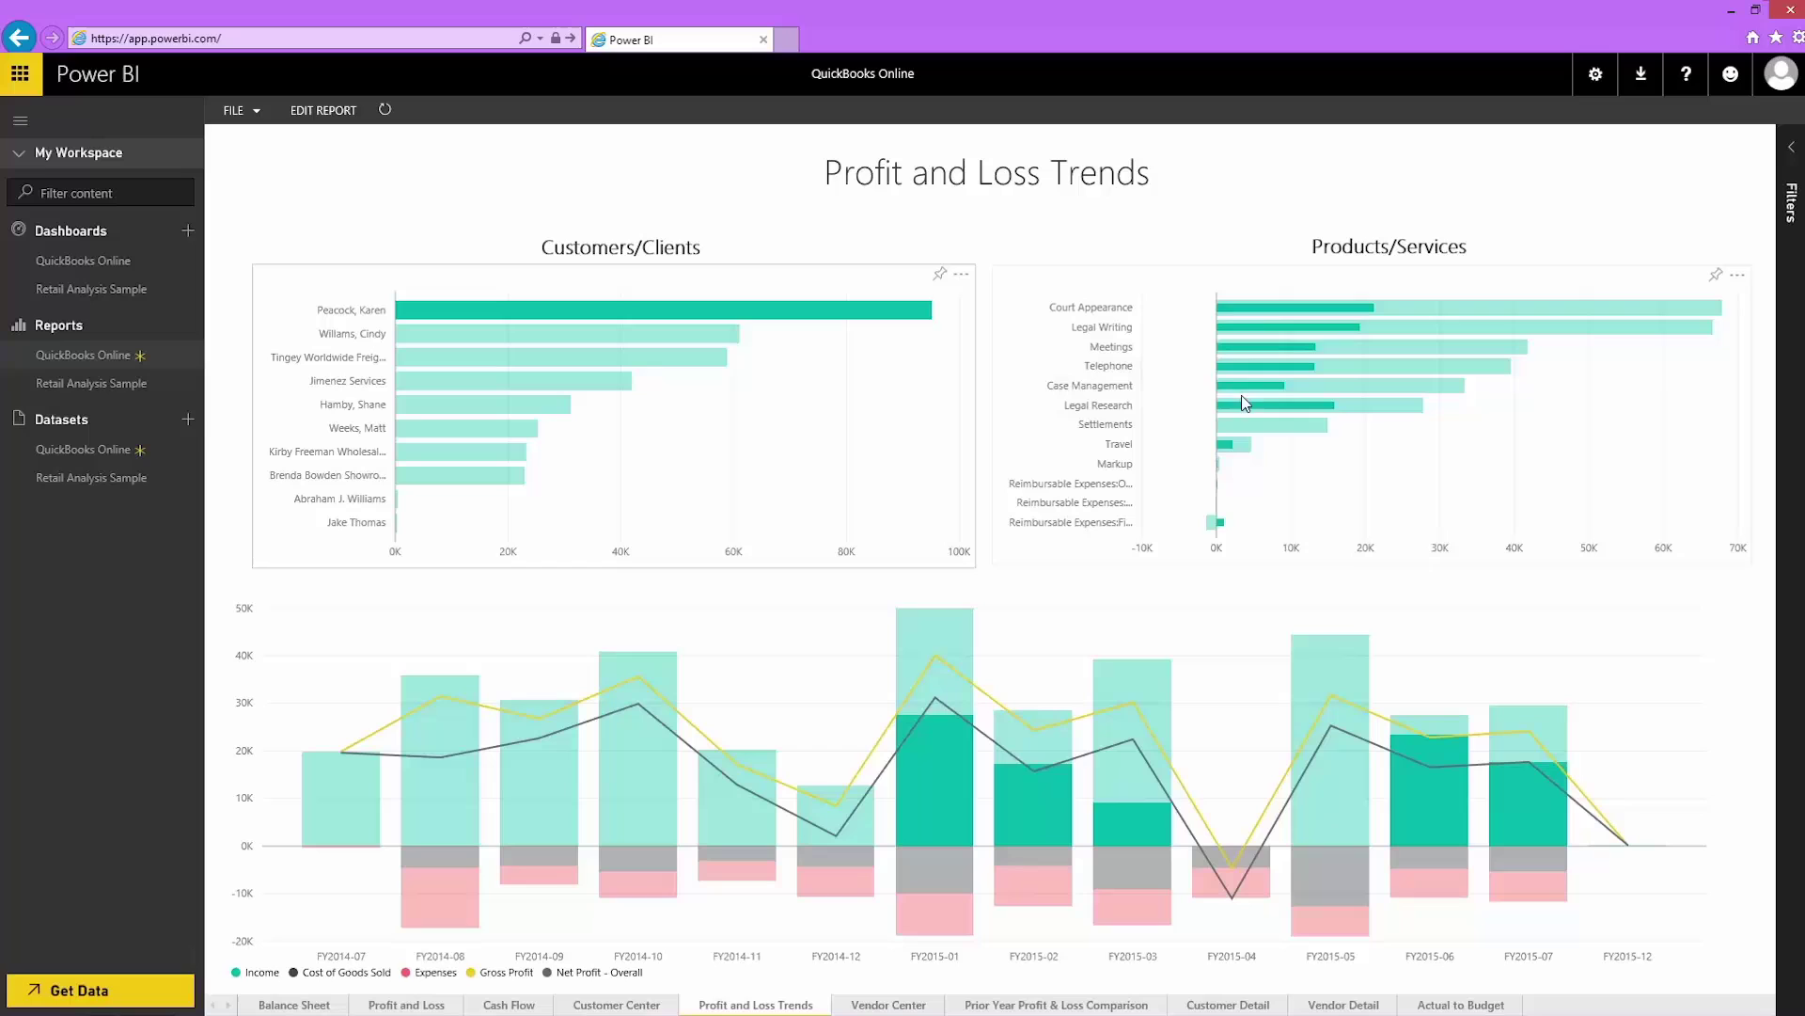
{"action": "mouse_move", "coordinate": [1246, 437]}
Step: Make the Products/Services visual a clustered column chart, pin it, save the report, and return
{"action": "left_click", "coordinate": [316, 111]}
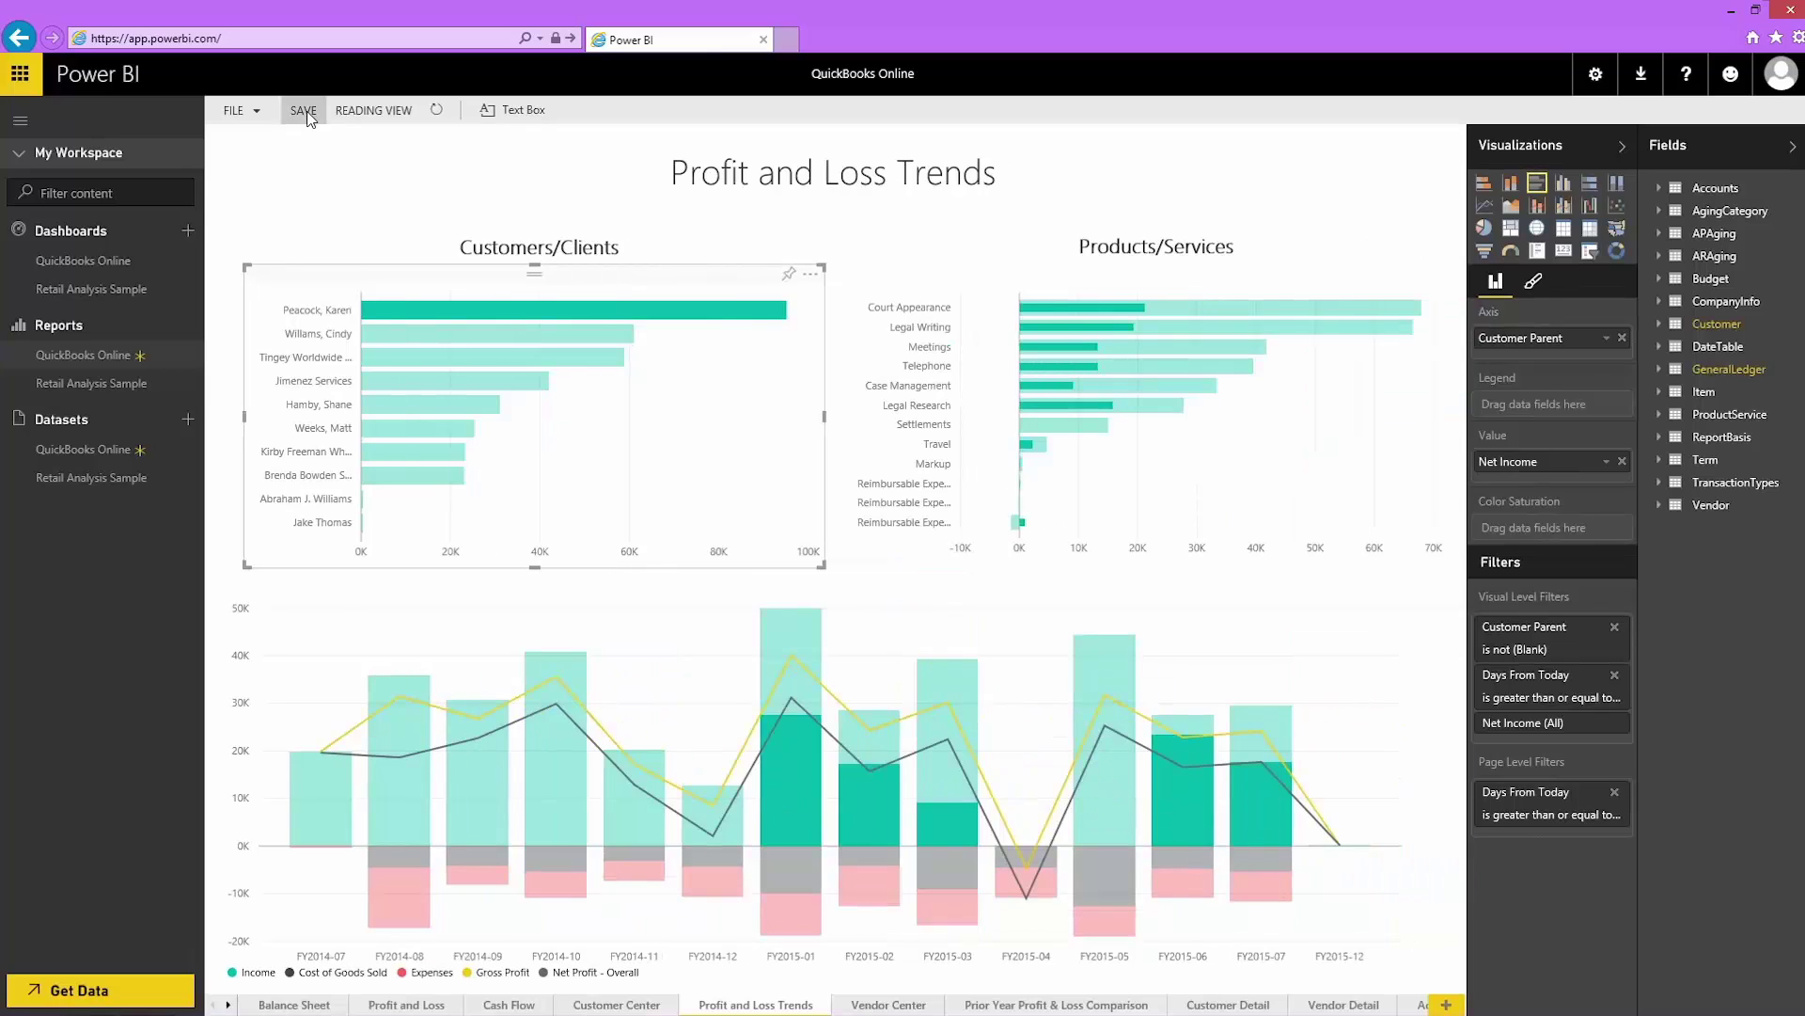
{"action": "left_click", "coordinate": [935, 302]}
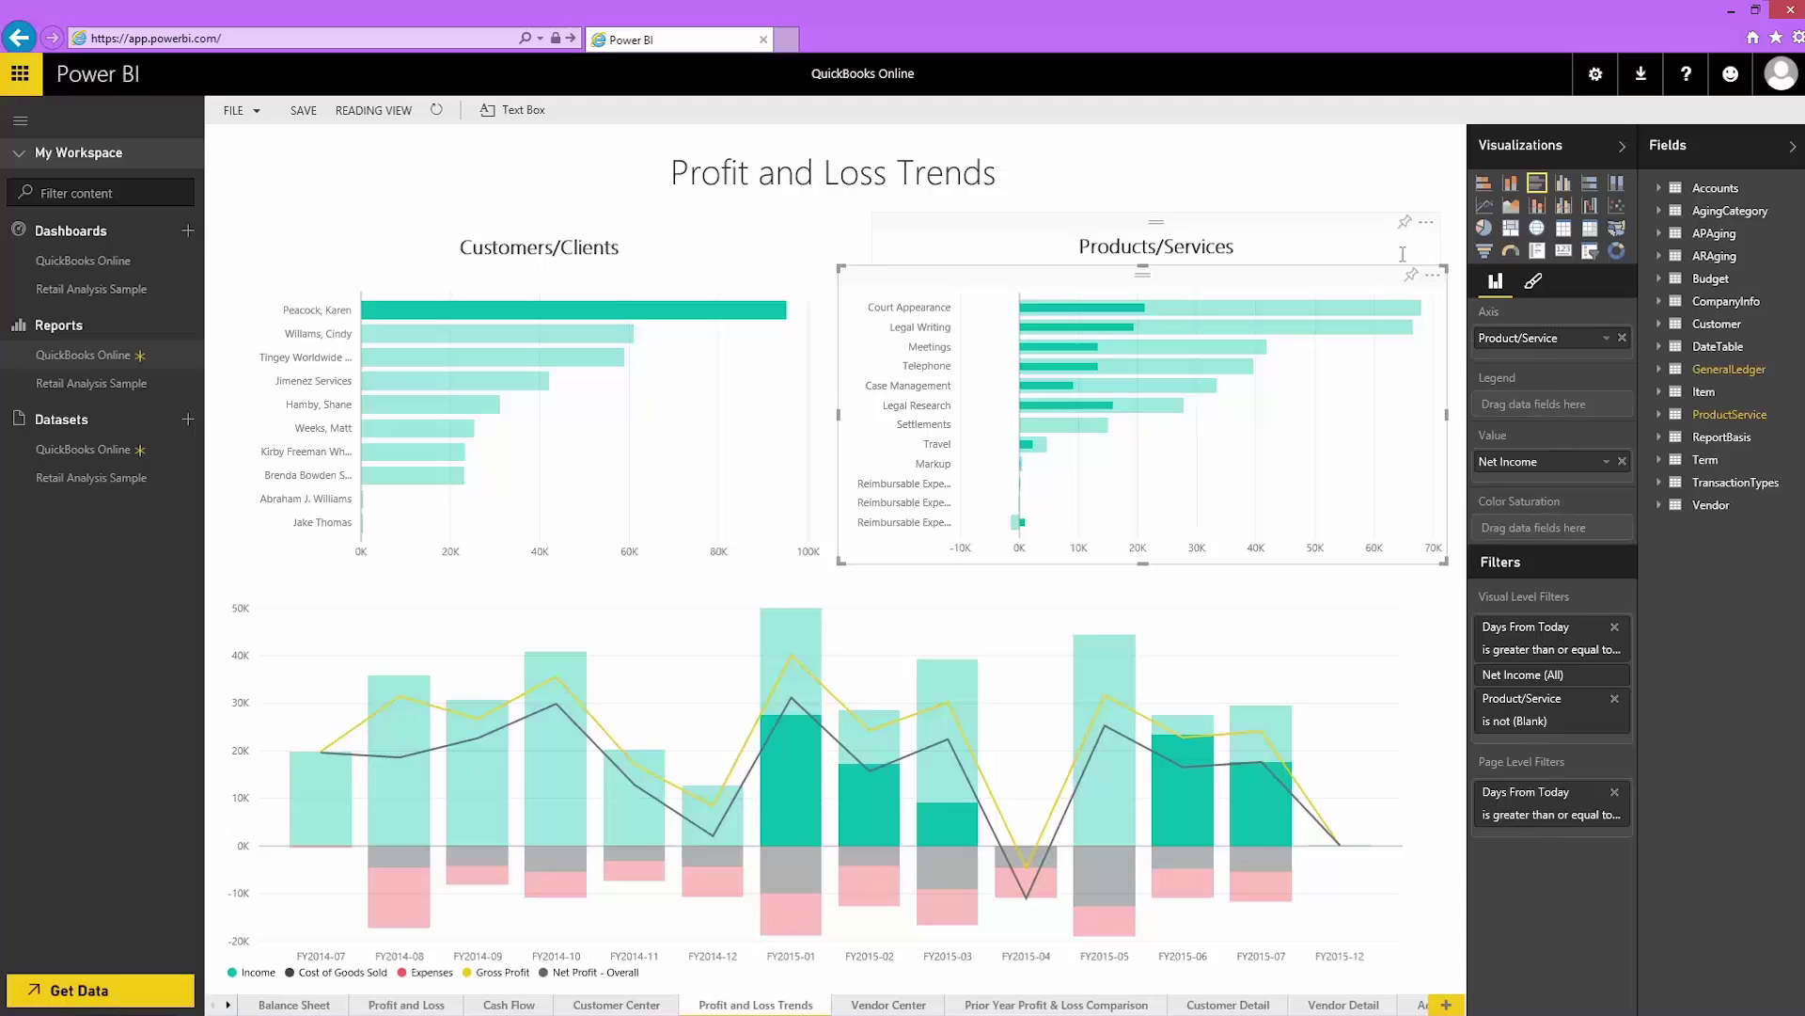
{"action": "left_click", "coordinate": [1564, 184]}
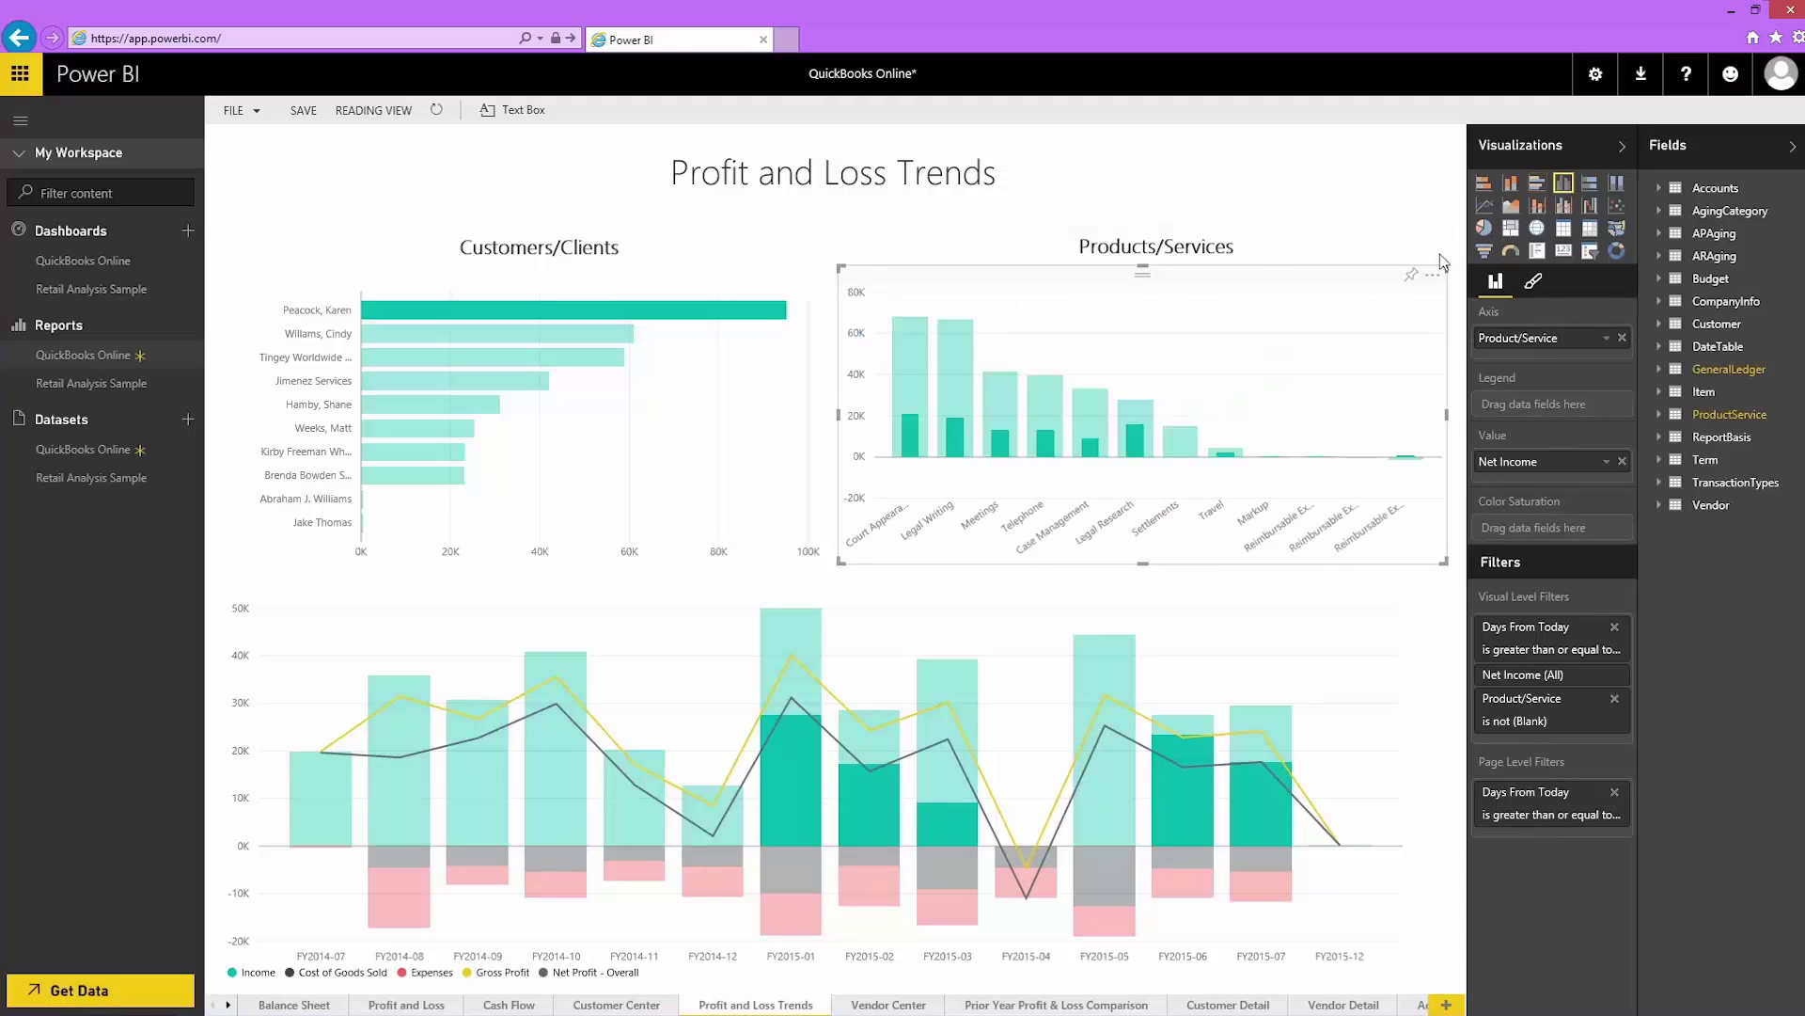
{"action": "left_click", "coordinate": [1411, 277]}
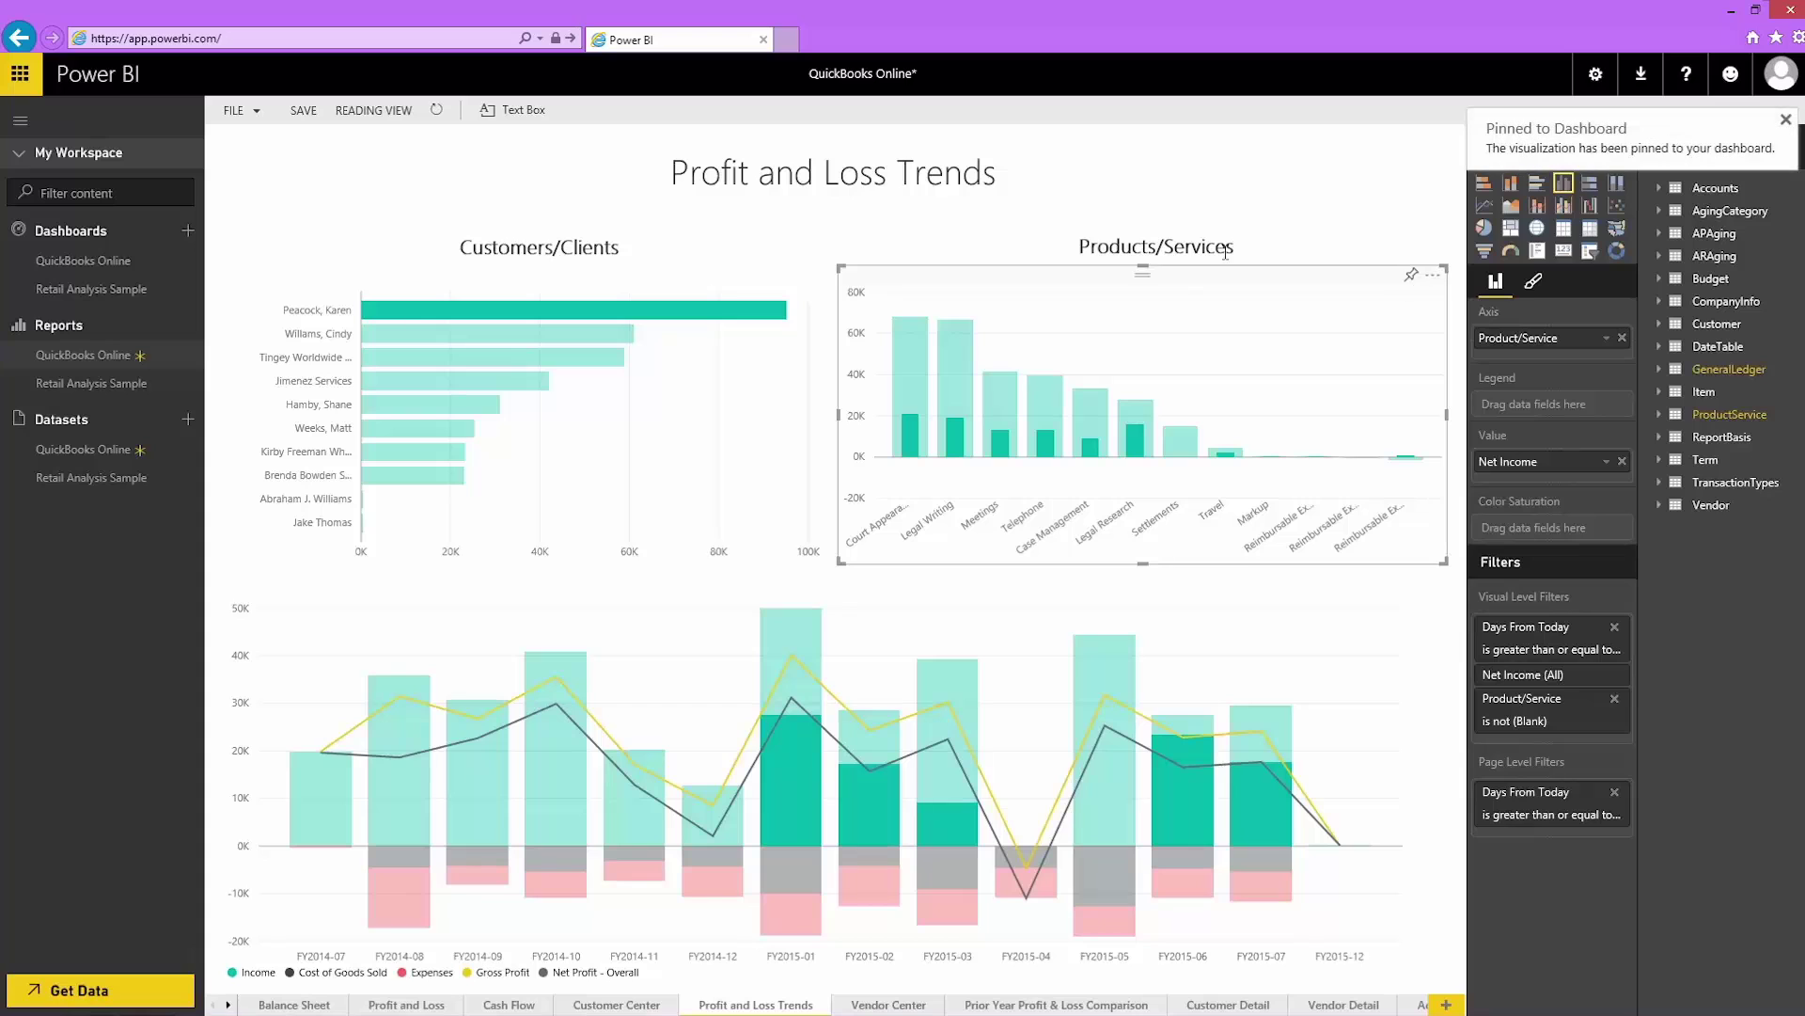
{"action": "left_click", "coordinate": [303, 112]}
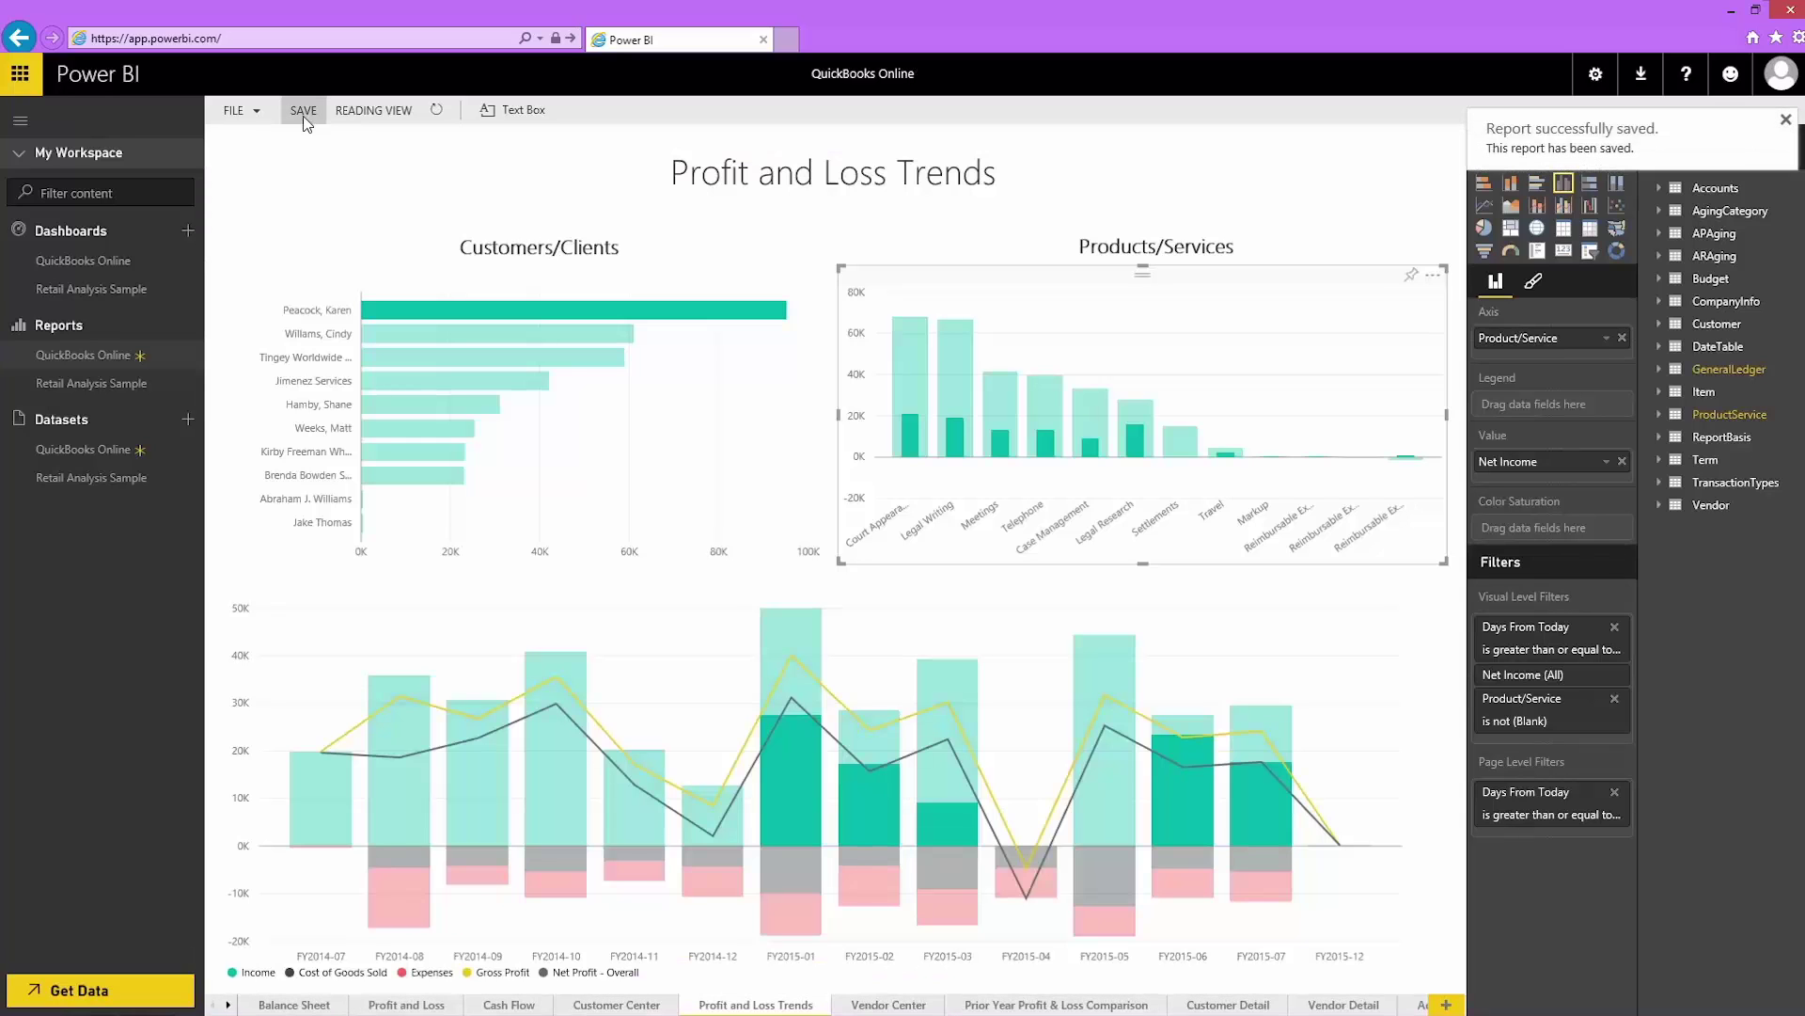
{"action": "left_click", "coordinate": [137, 79]}
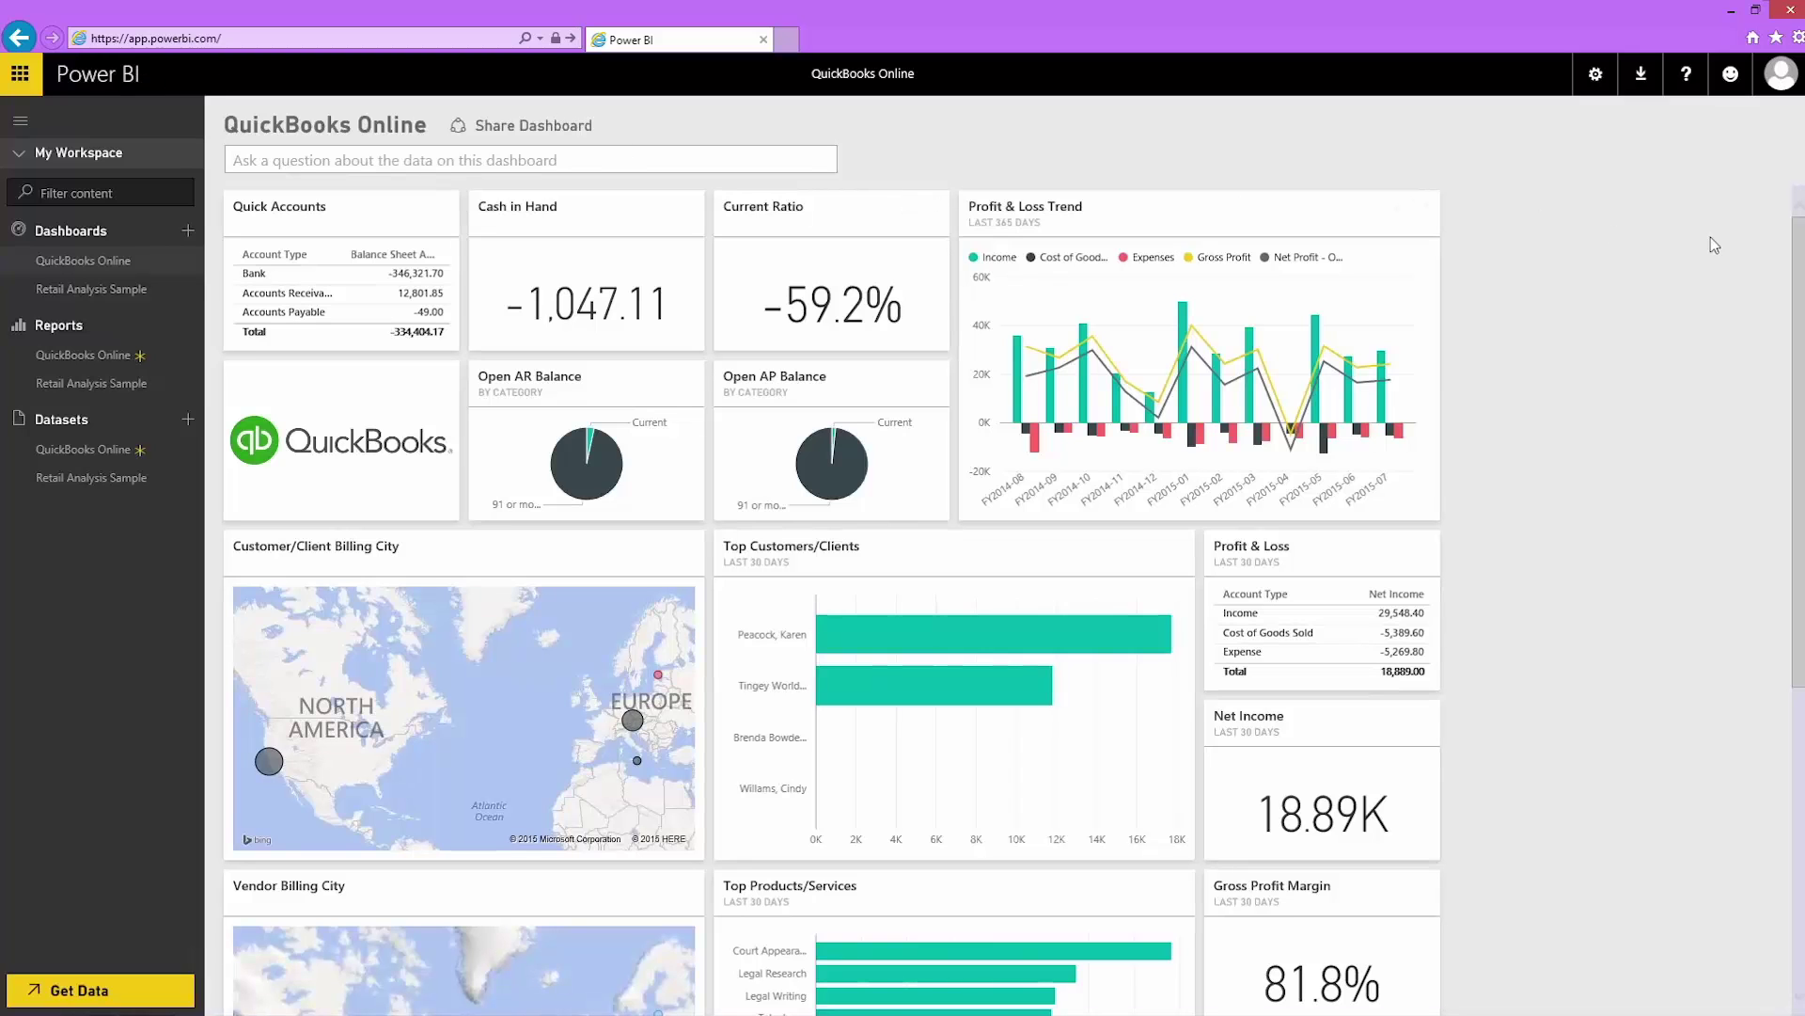
{"action": "left_click_drag", "start_coordinate": [1791, 278], "coordinate": [1775, 673]}
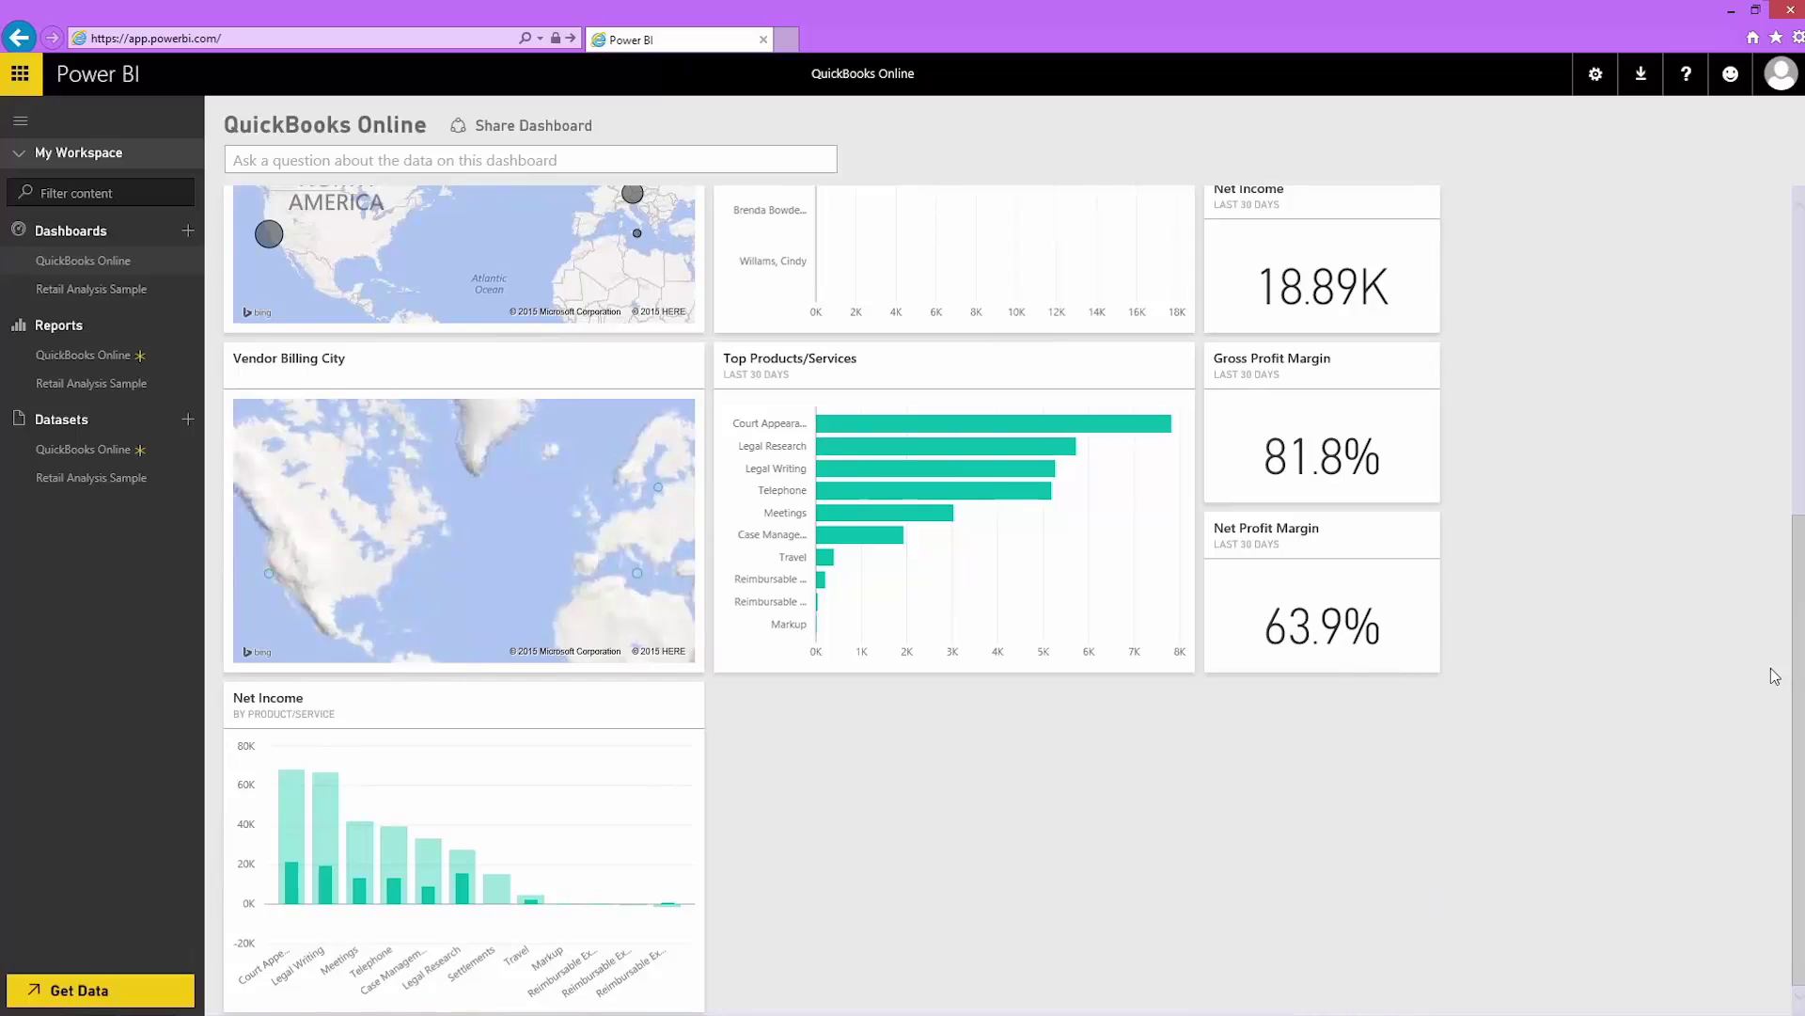
{"action": "left_click", "coordinate": [188, 461]}
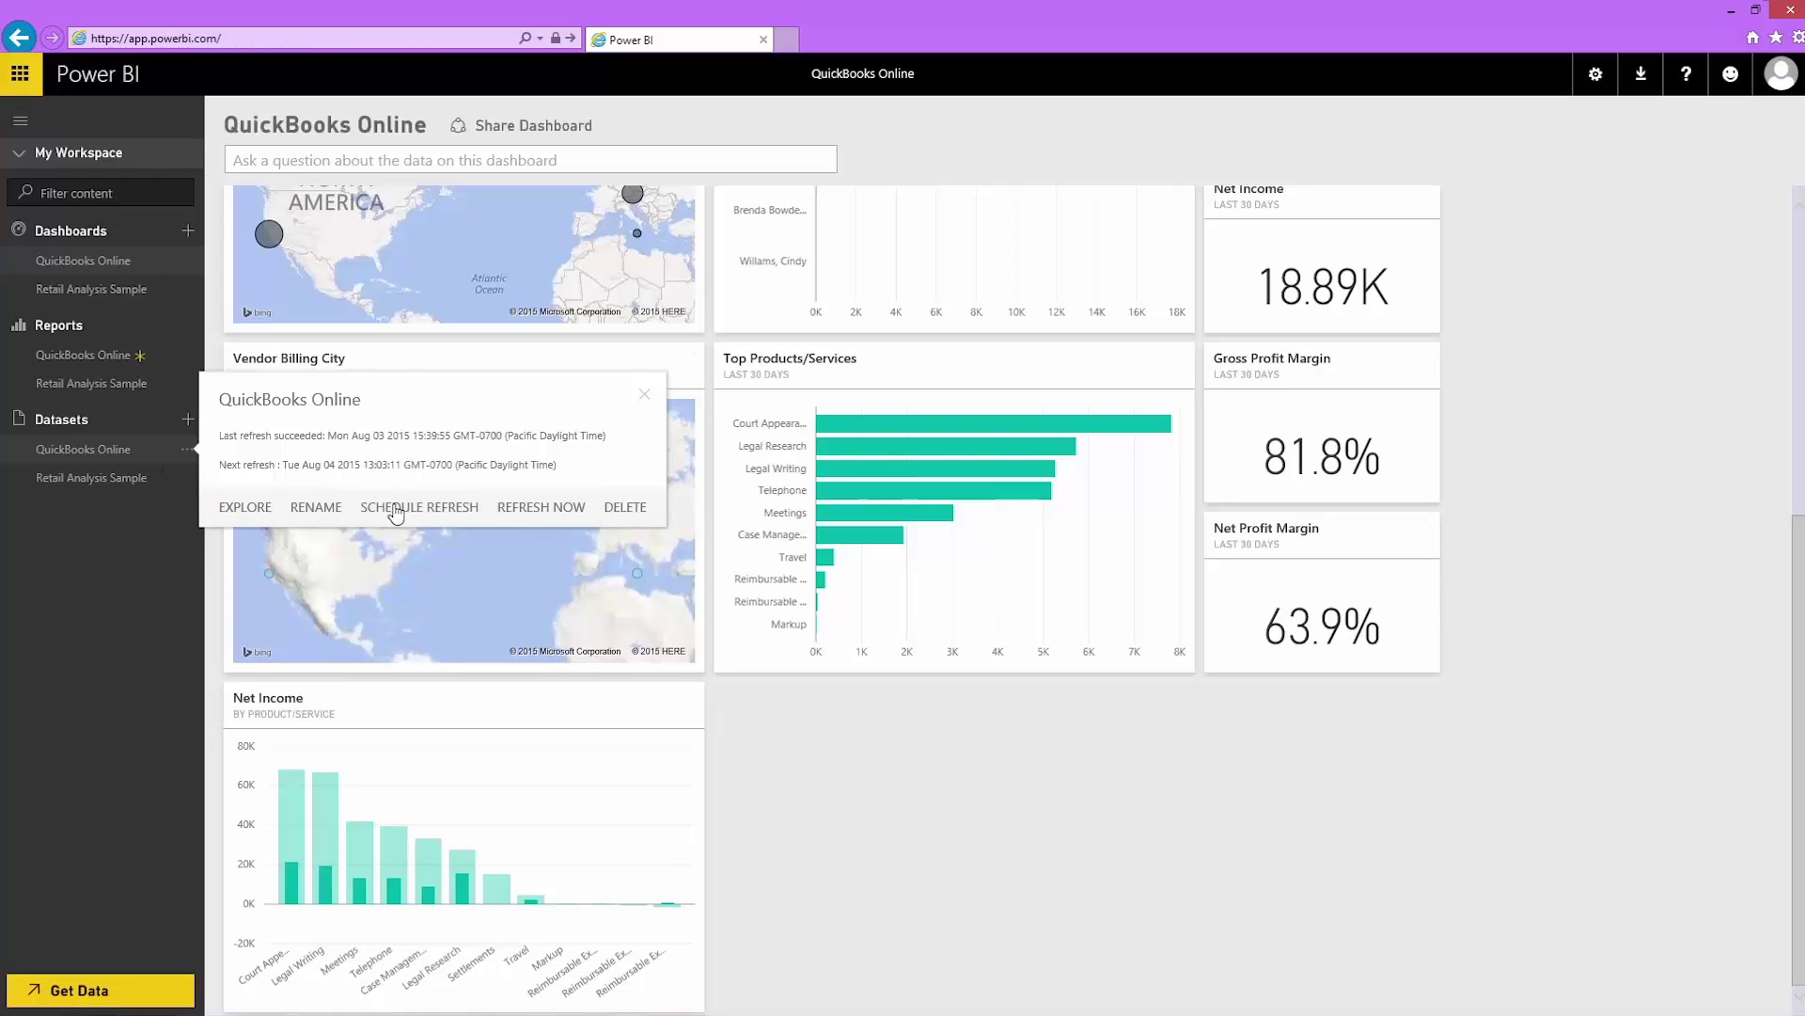
{"action": "left_click", "coordinate": [395, 512]}
{"action": "left_click", "coordinate": [556, 299]}
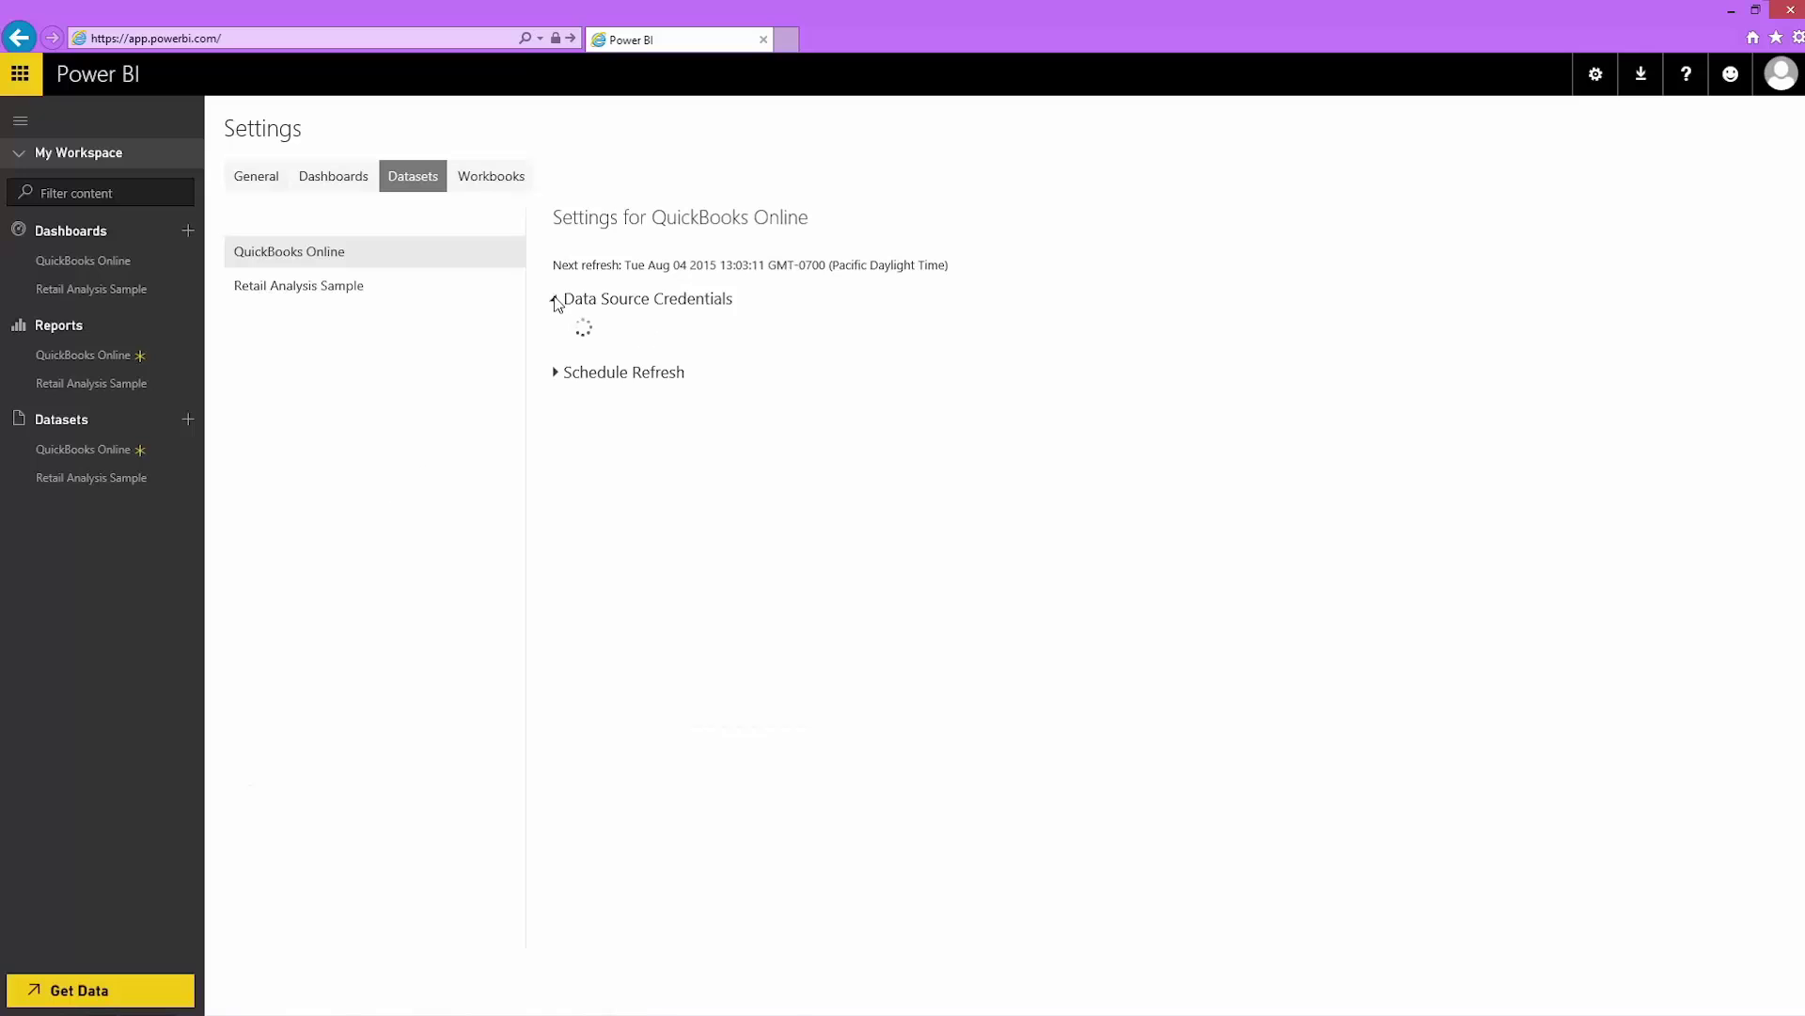
{"action": "left_click", "coordinate": [556, 369]}
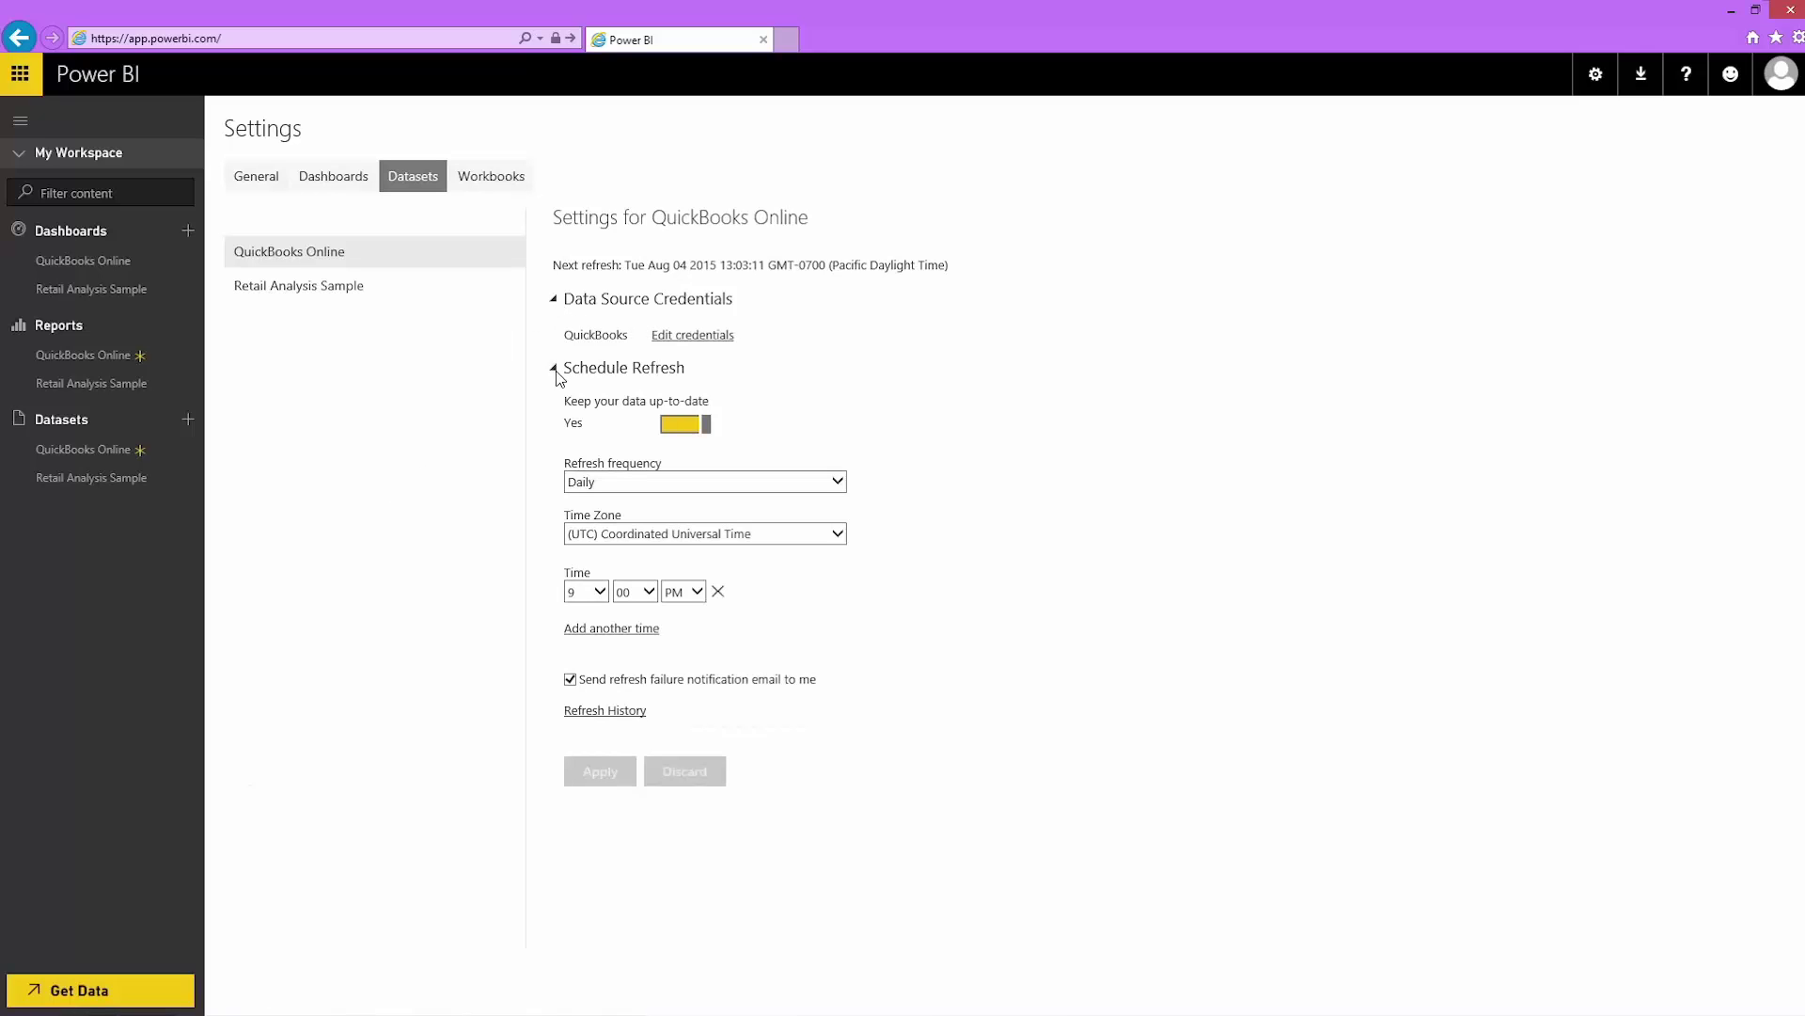
{"action": "left_click", "coordinate": [120, 264]}
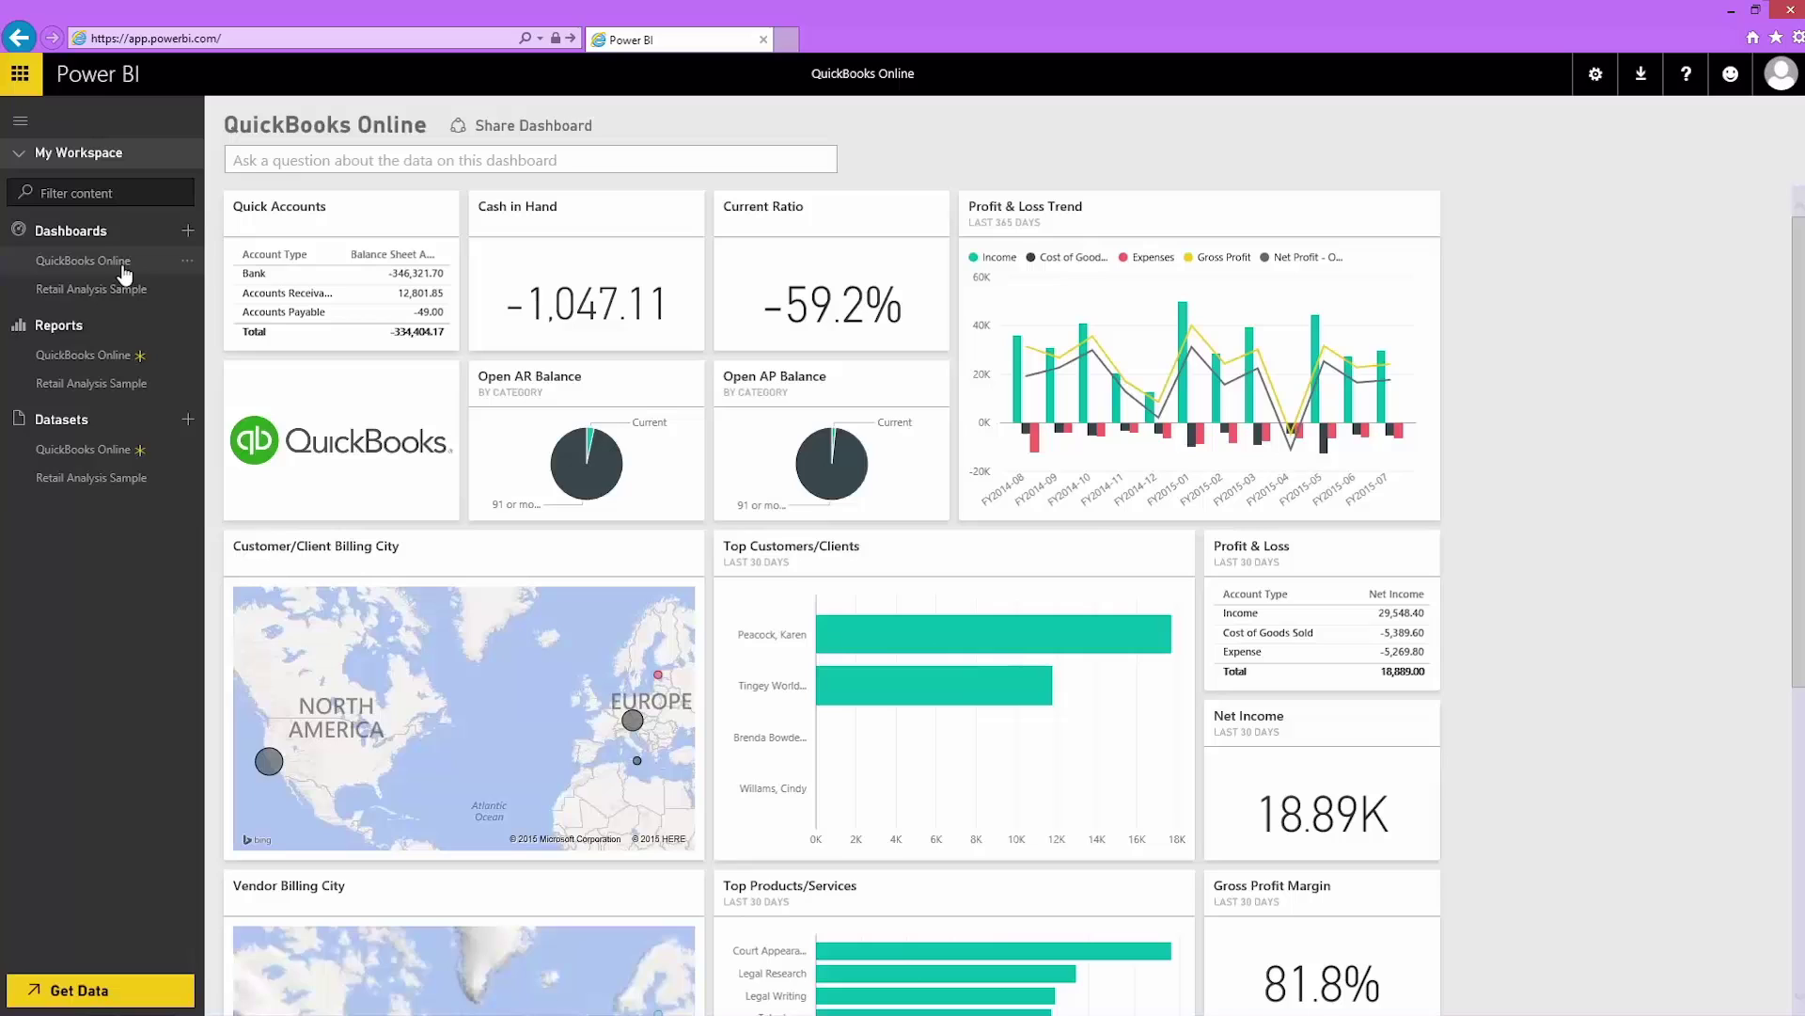
Step: Run an immediate refresh of the QuickBooks Online dataset from its options menu
{"action": "left_click", "coordinate": [186, 450]}
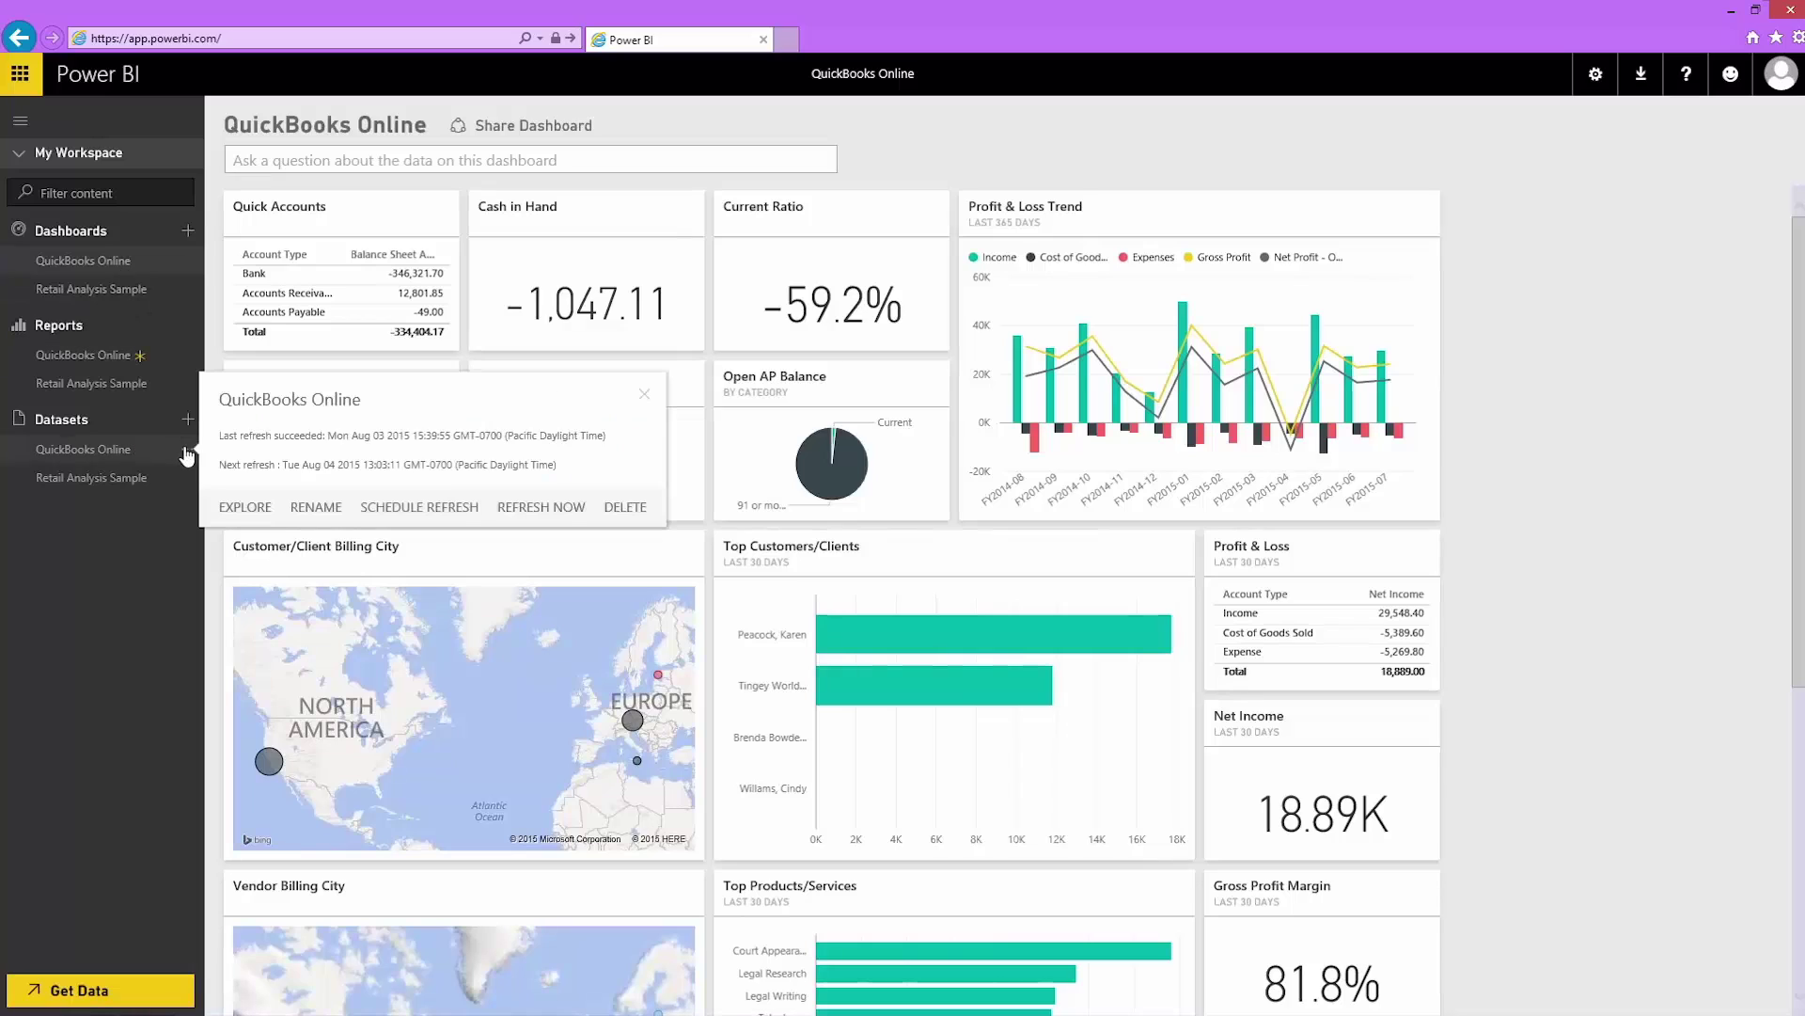
{"action": "left_click", "coordinate": [523, 512]}
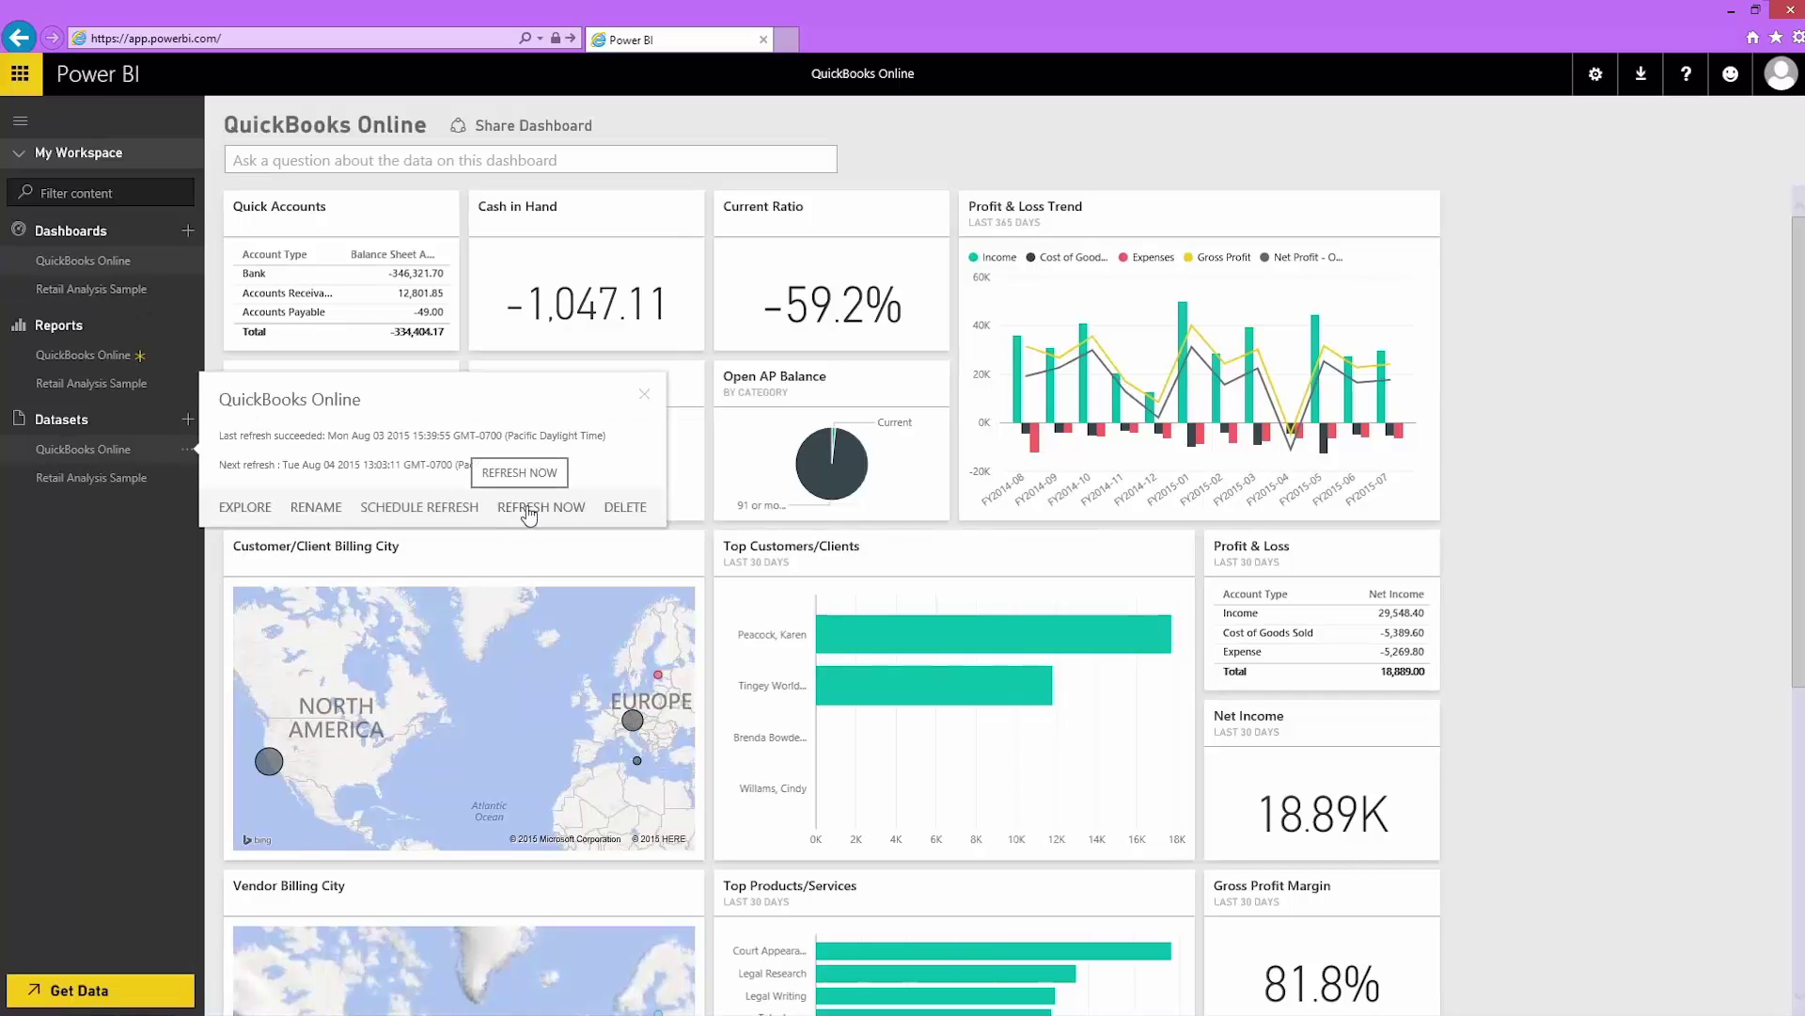